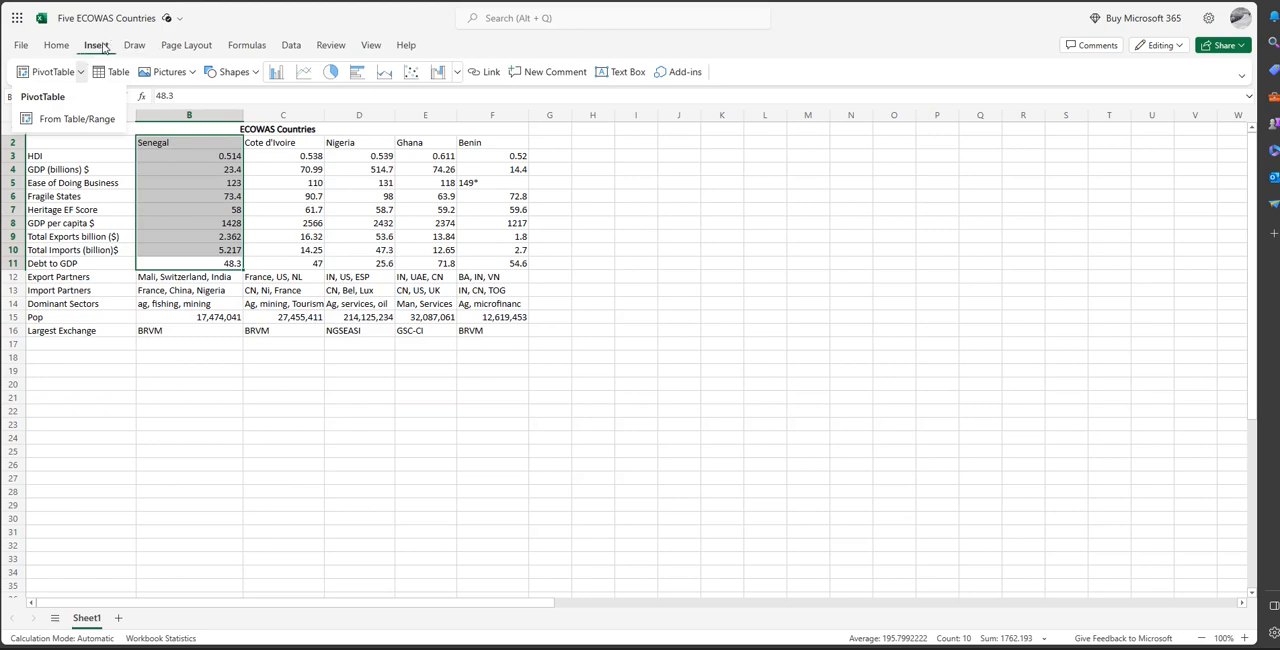
left_click(81, 73)
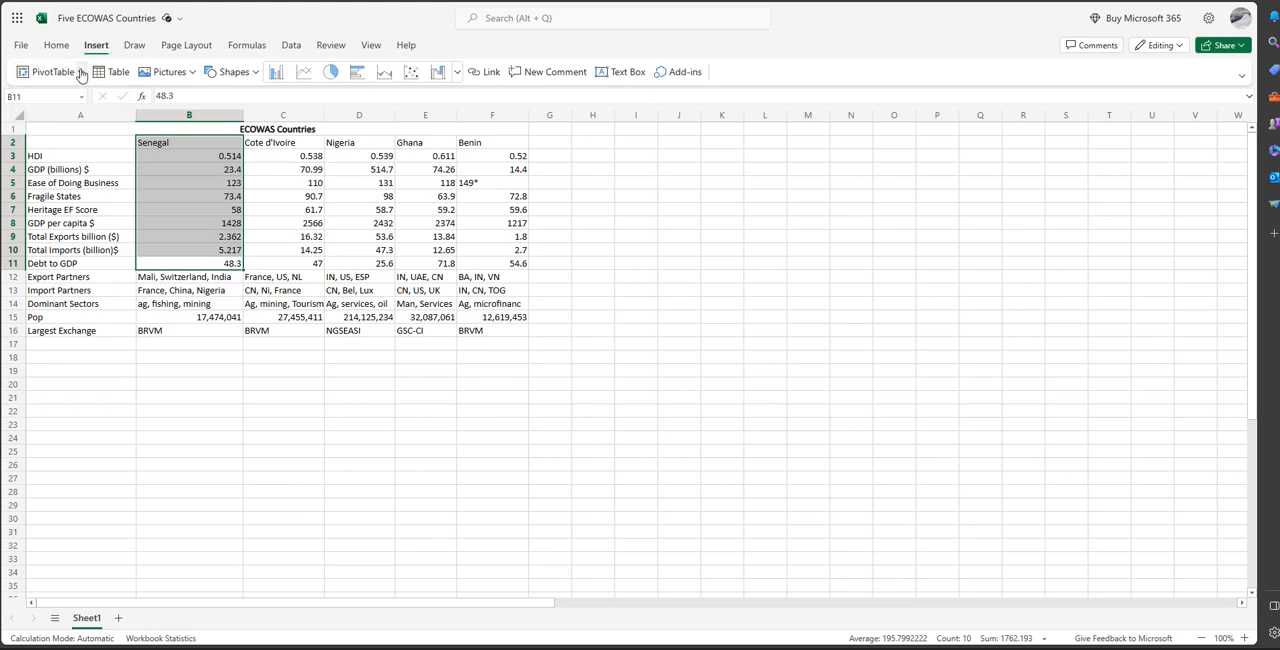
left_click(81, 73)
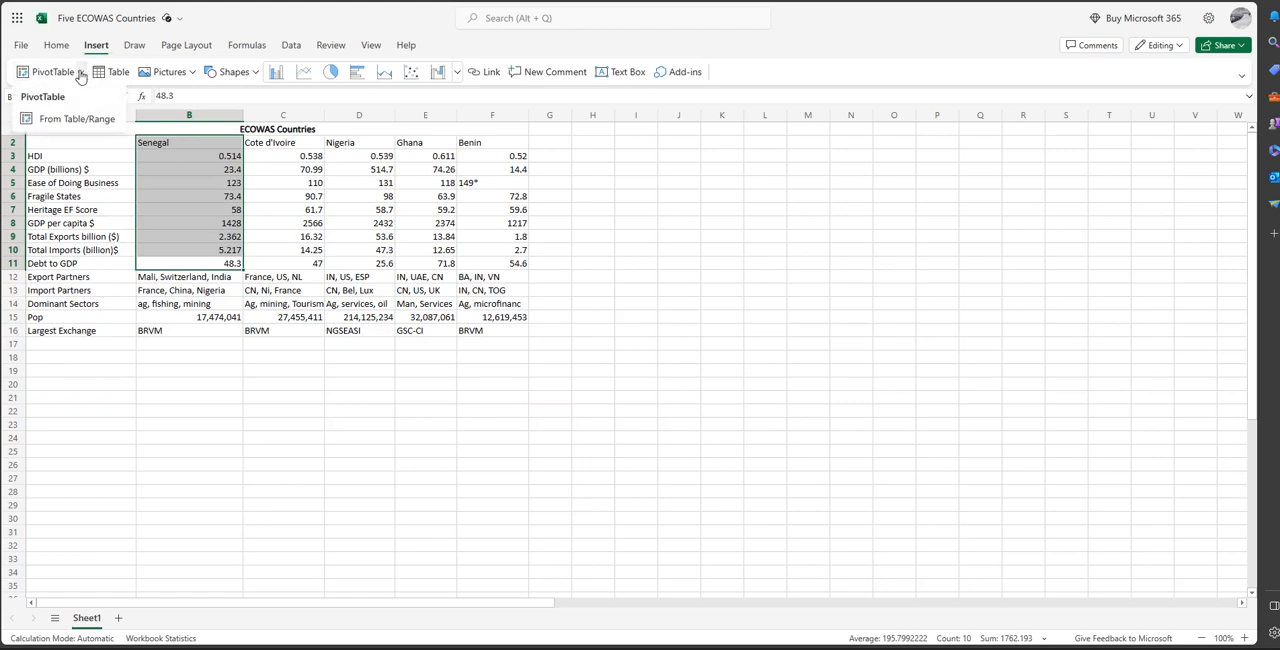
left_click(488, 263)
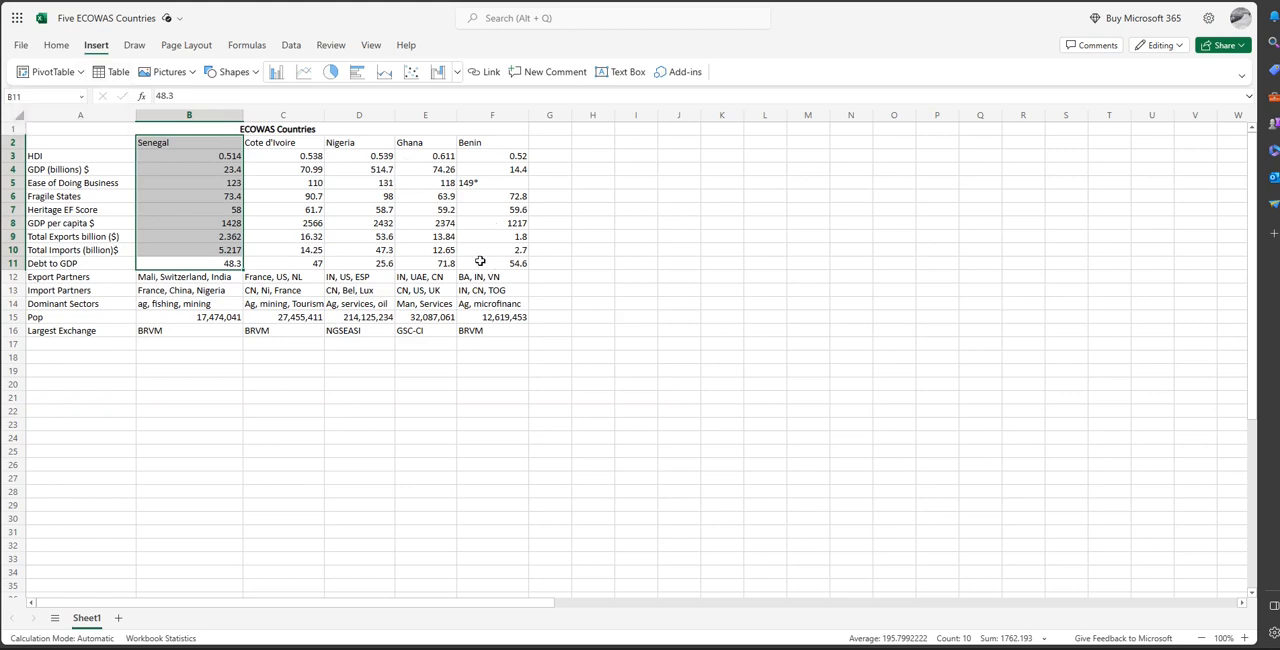
Convert the Senegal range B2:B11 into a table with headers, and undo the conversion.
left_click(116, 75)
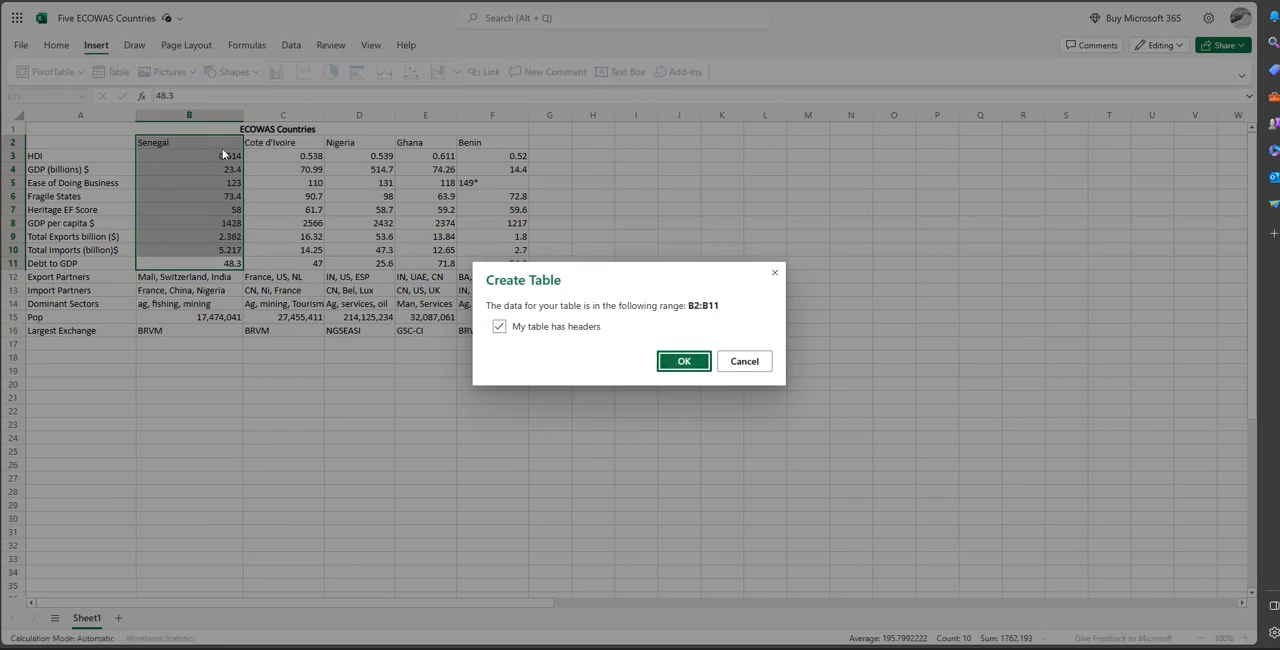
left_click(684, 361)
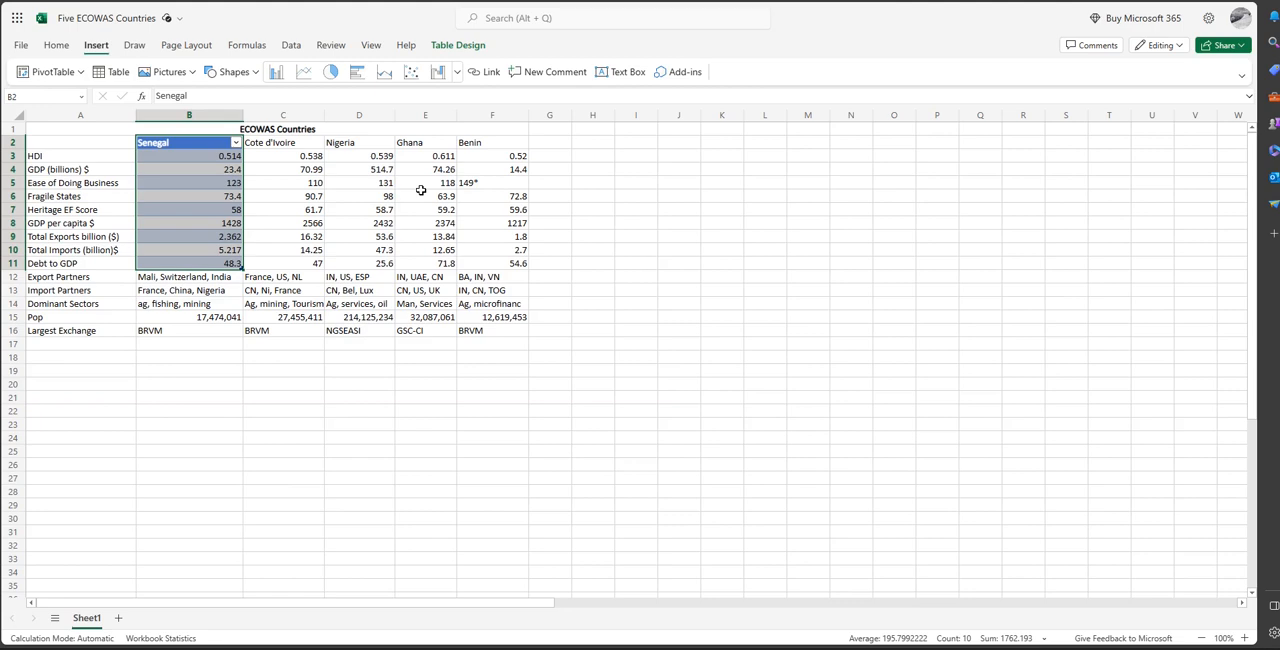
key("ctrl+z")
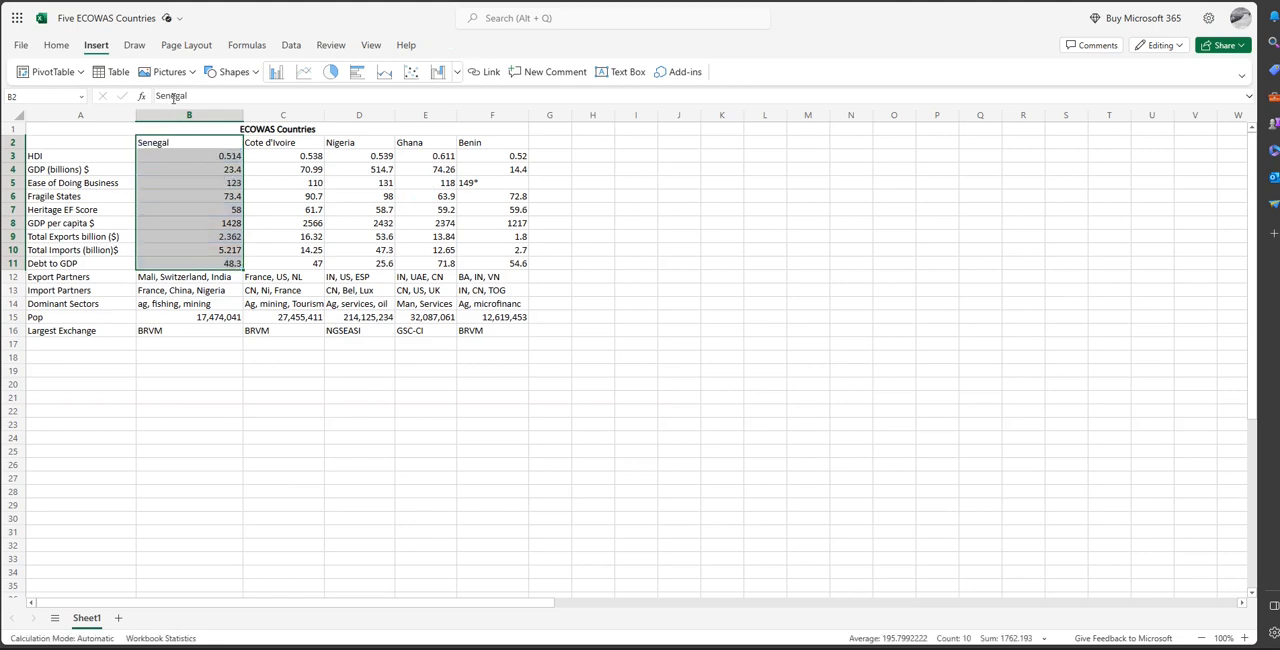
left_click(190, 74)
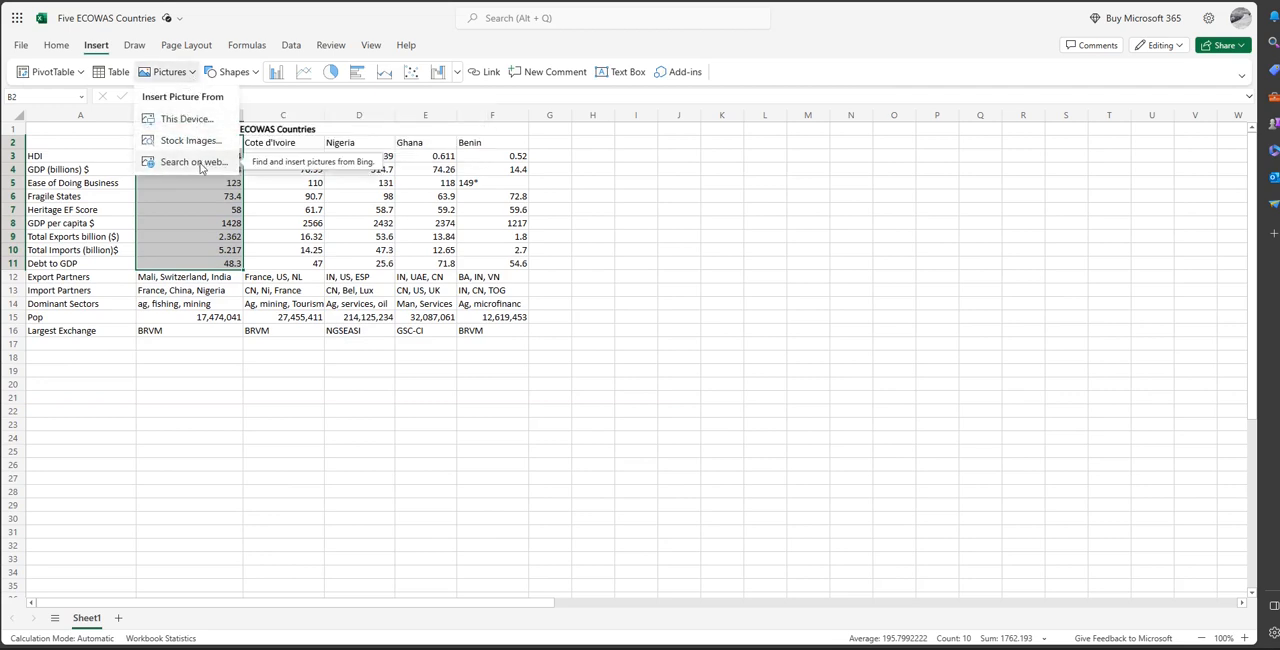
key("Escape")
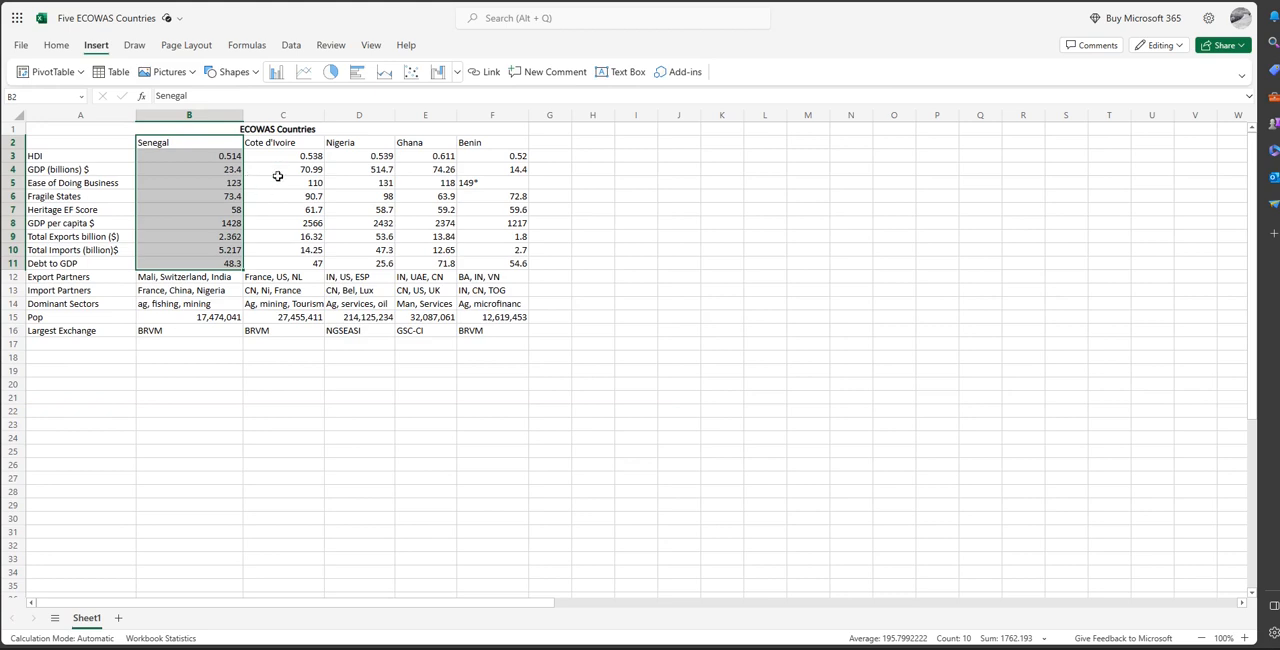
left_click(195, 77)
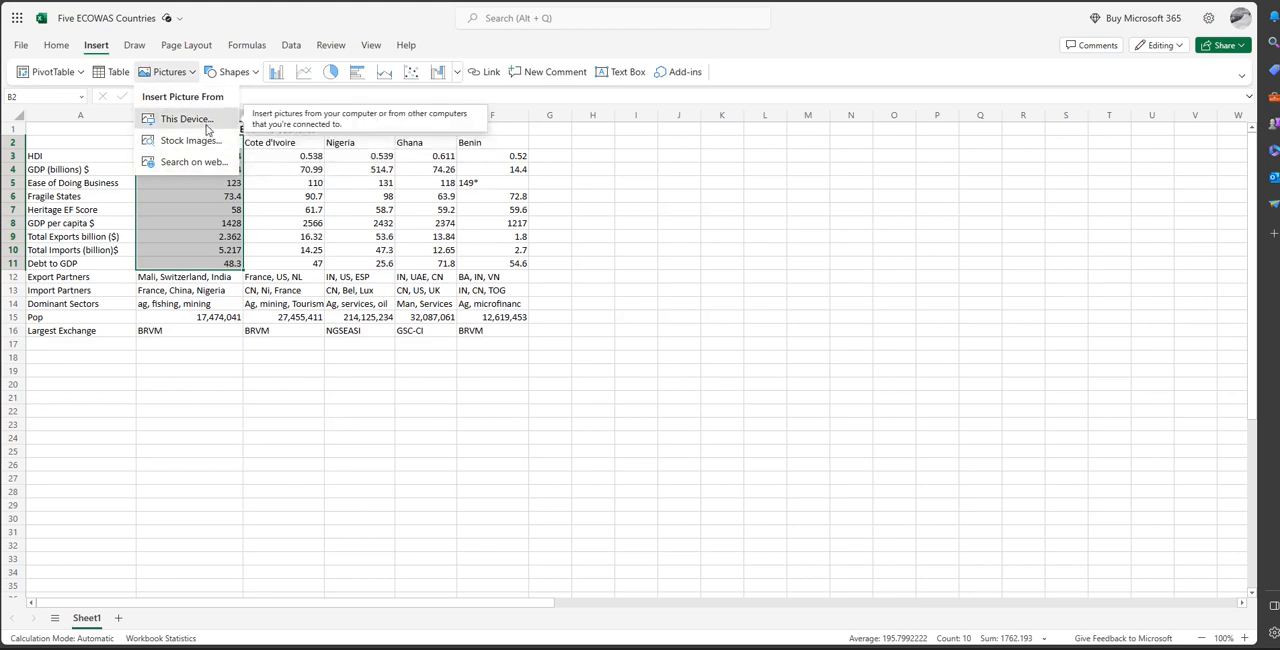
left_click(190, 118)
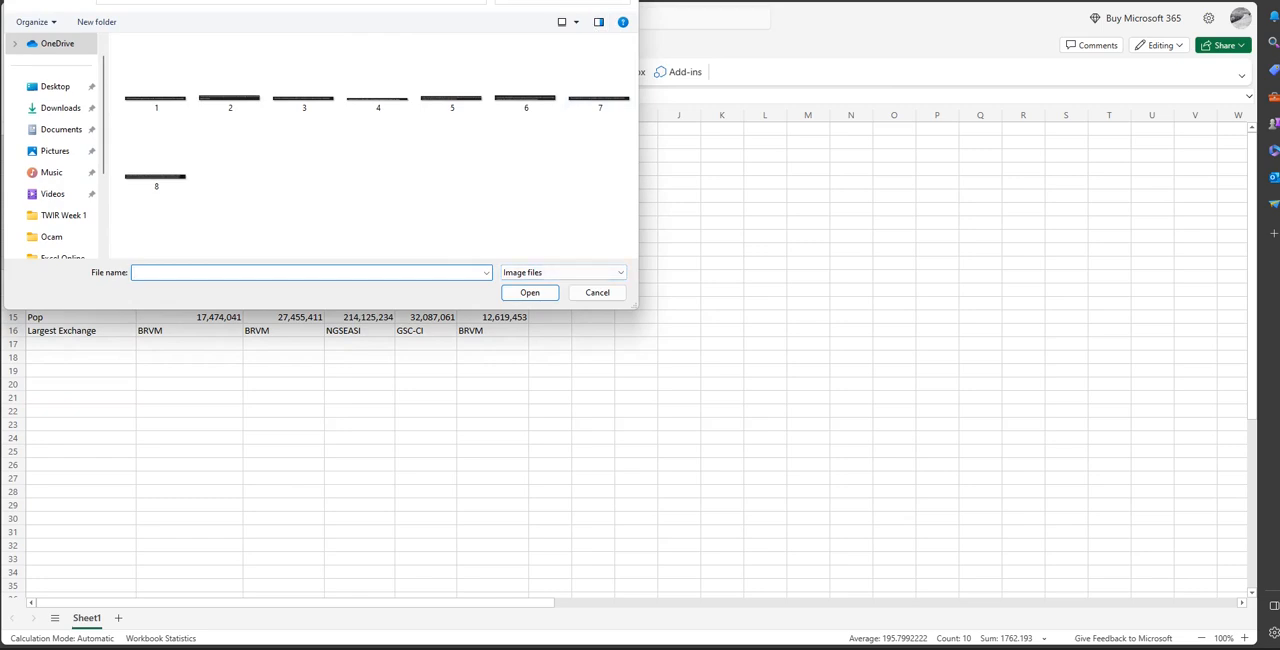
key("Escape")
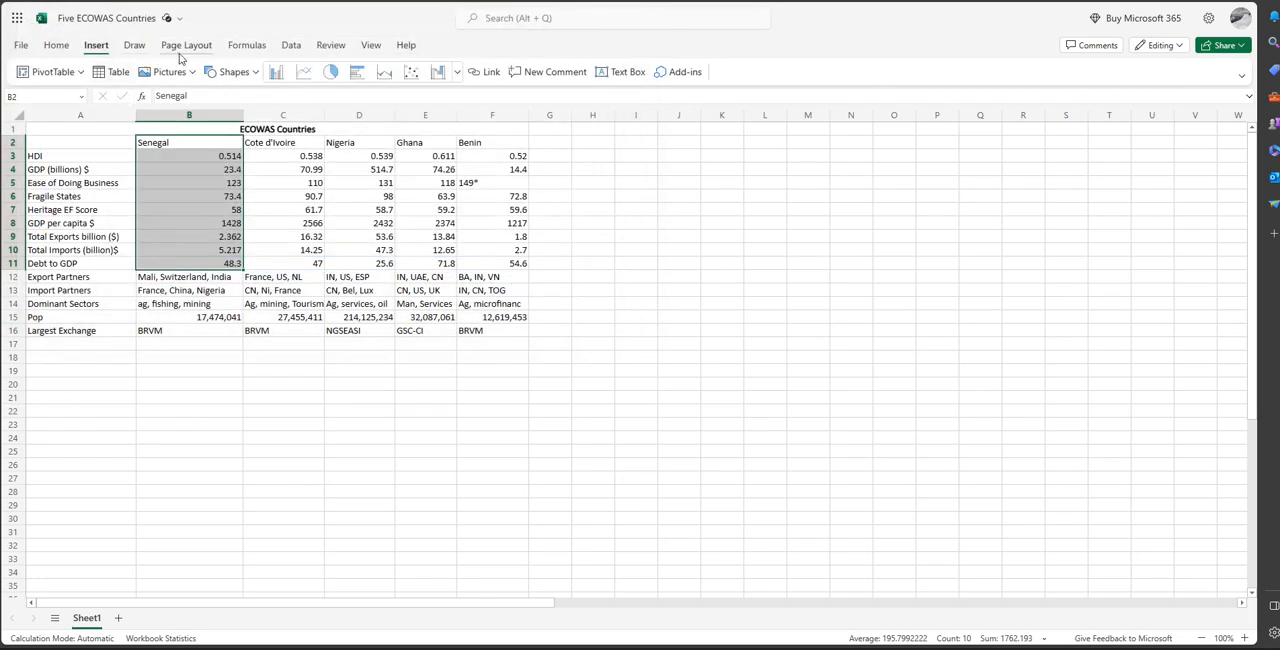
Insert a rectangle shape on the empty cells beside the data, around columns I and J.
left_click(257, 78)
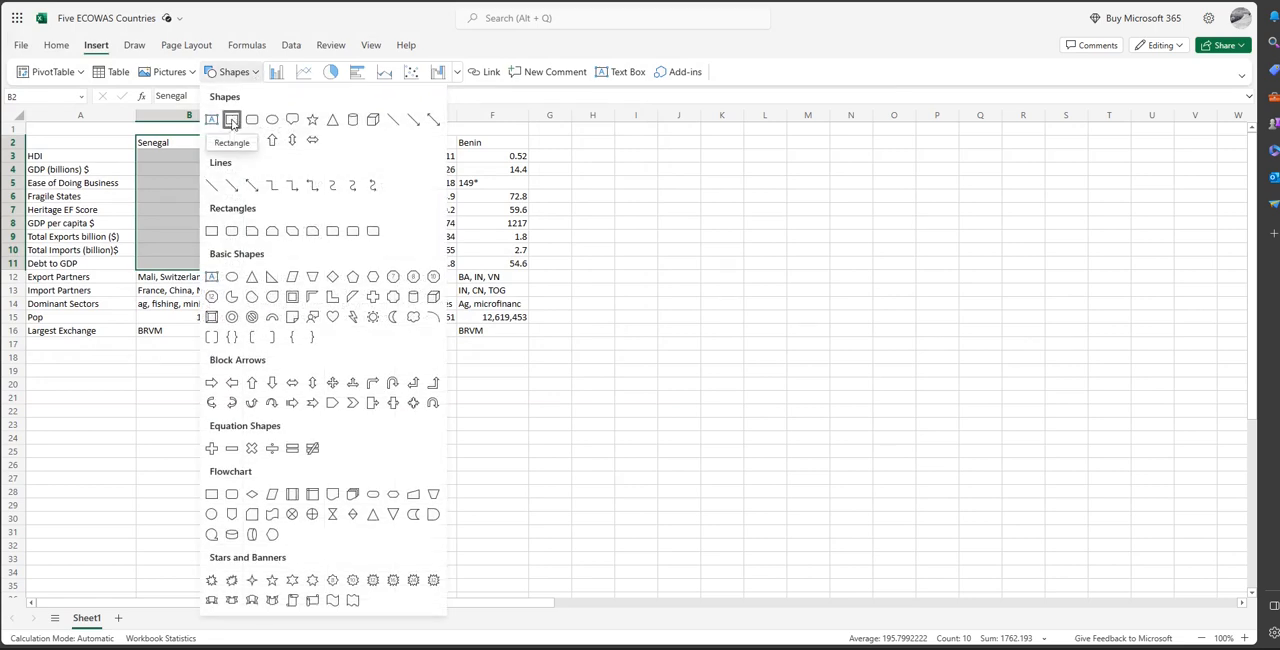
left_click(232, 121)
left_click_drag(674, 412, 670, 349)
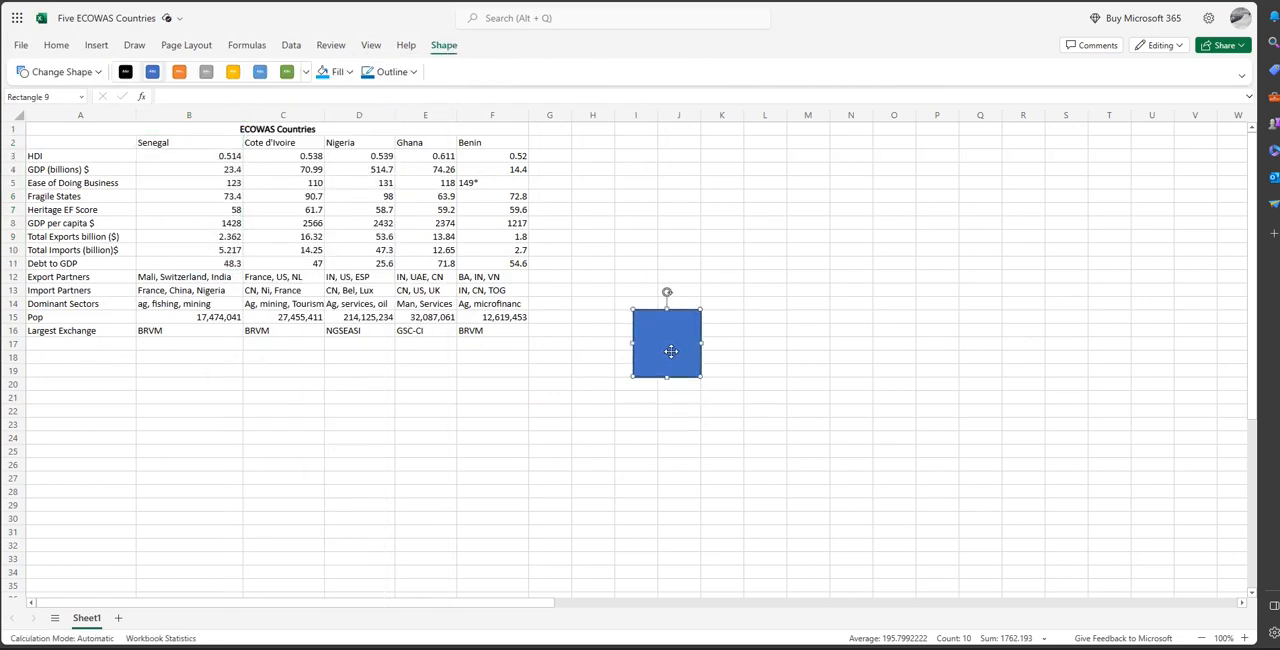
Change the rectangle into a Flowchart: Data shape and move it slightly up and to the left.
left_click(99, 75)
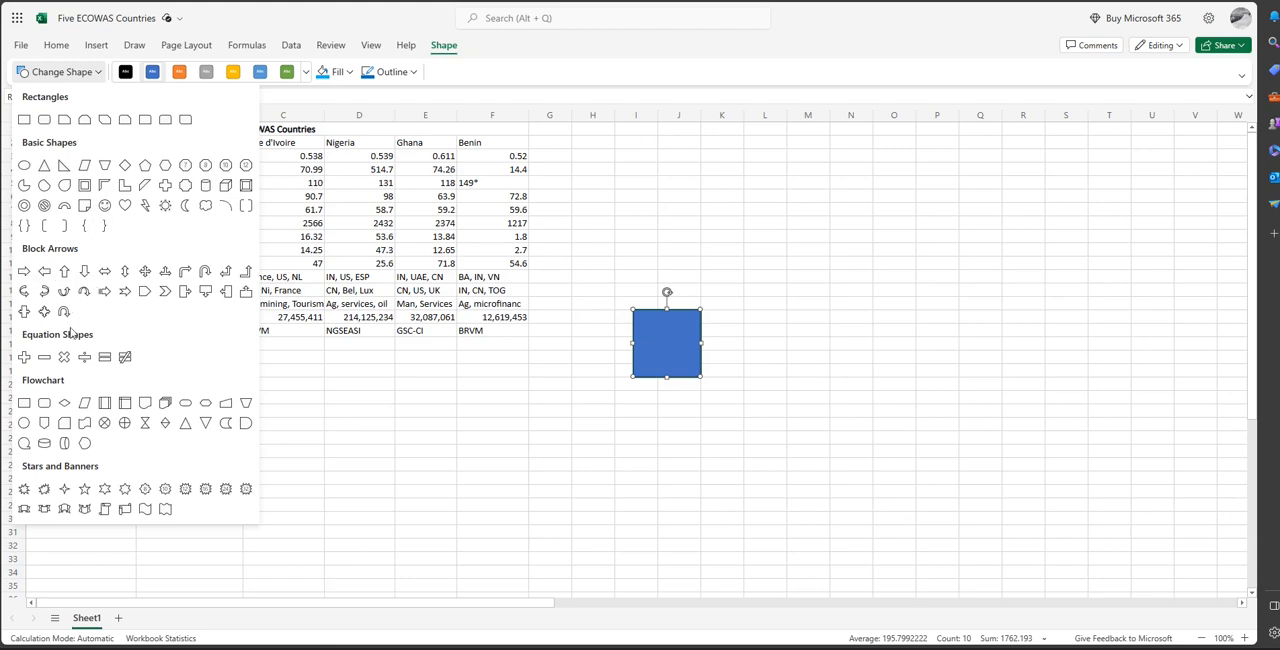
left_click(86, 404)
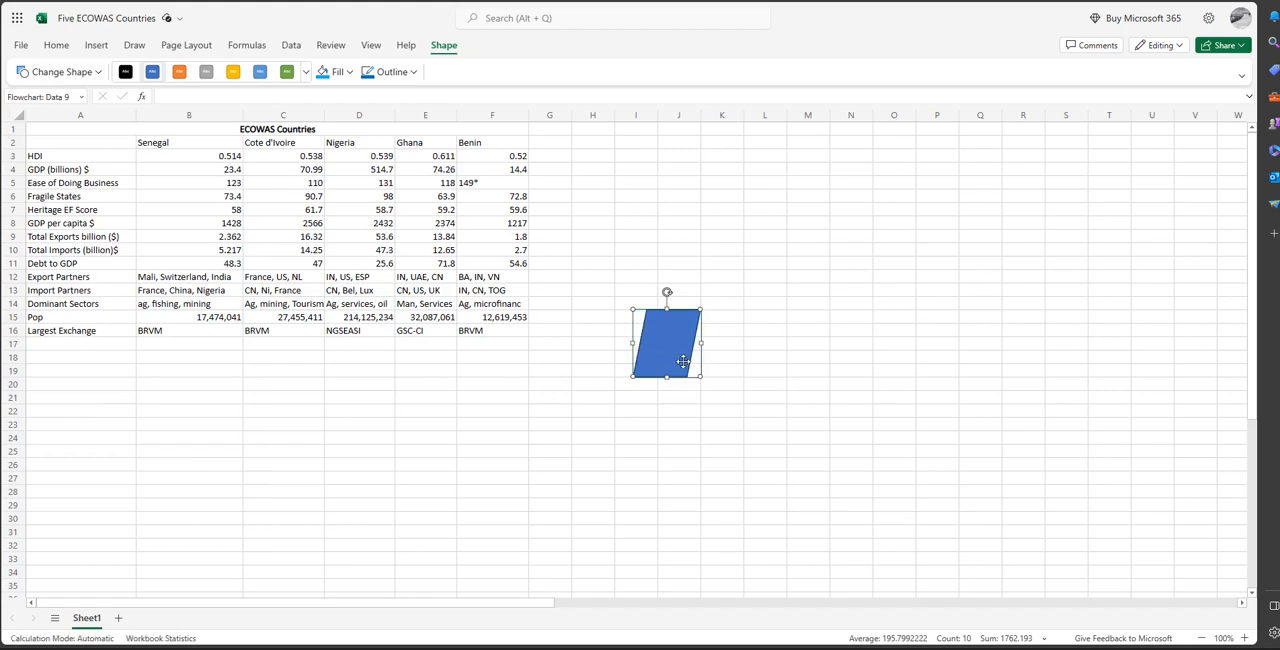
left_click_drag(683, 361, 674, 353)
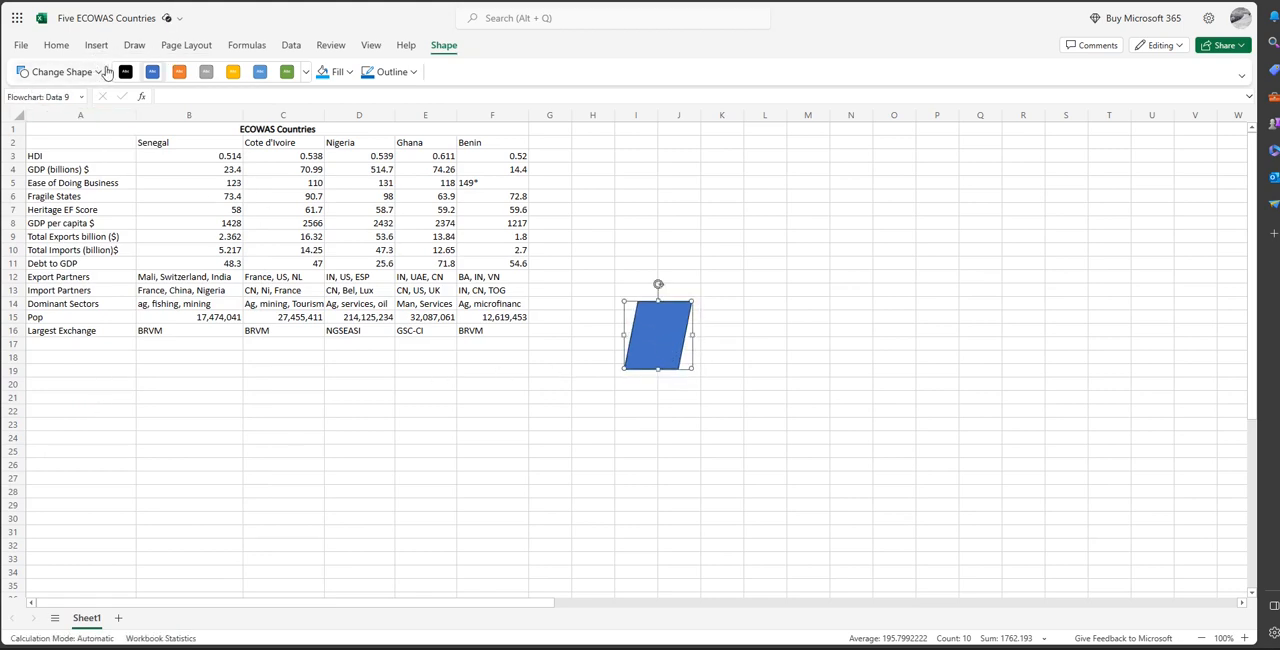
Change the flowchart shape into a 4-point star, and delete it from the sheet.
left_click(98, 72)
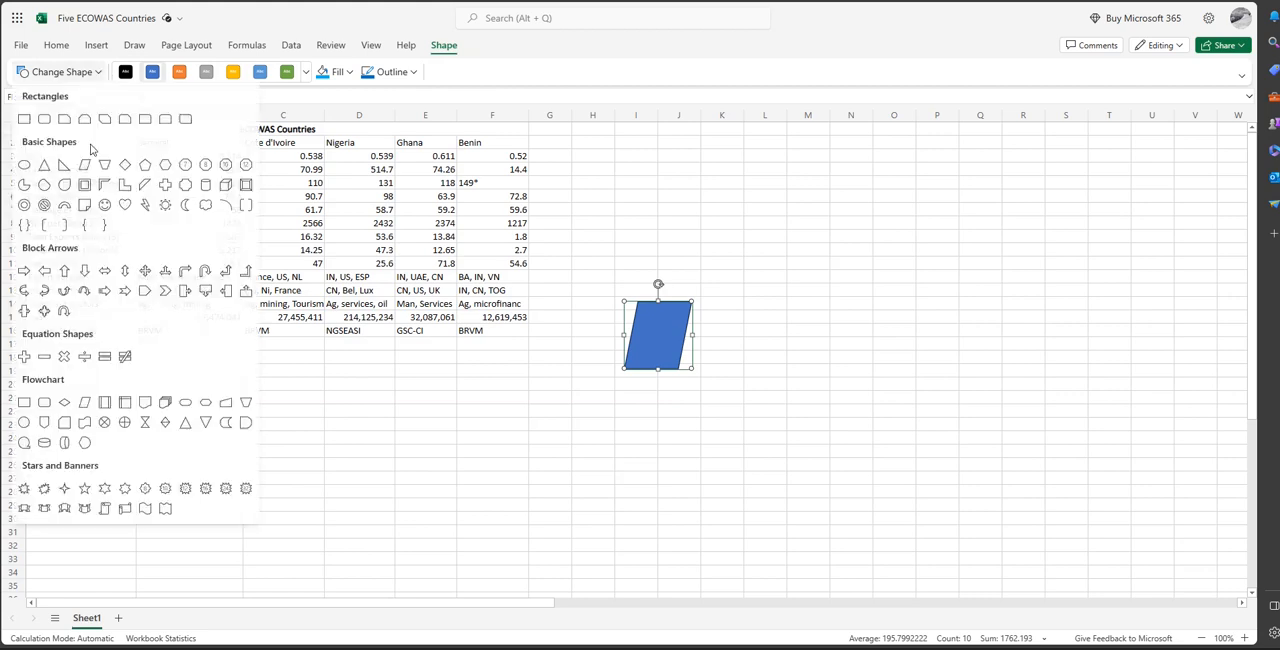
left_click(64, 489)
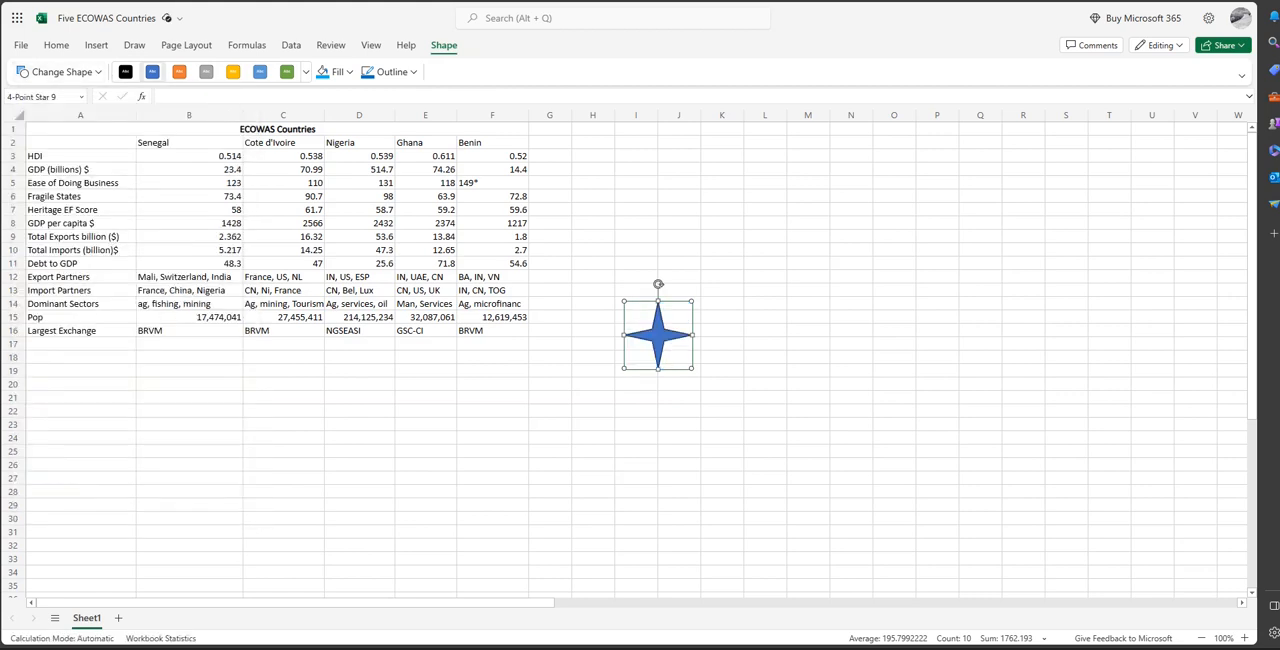
key("Delete")
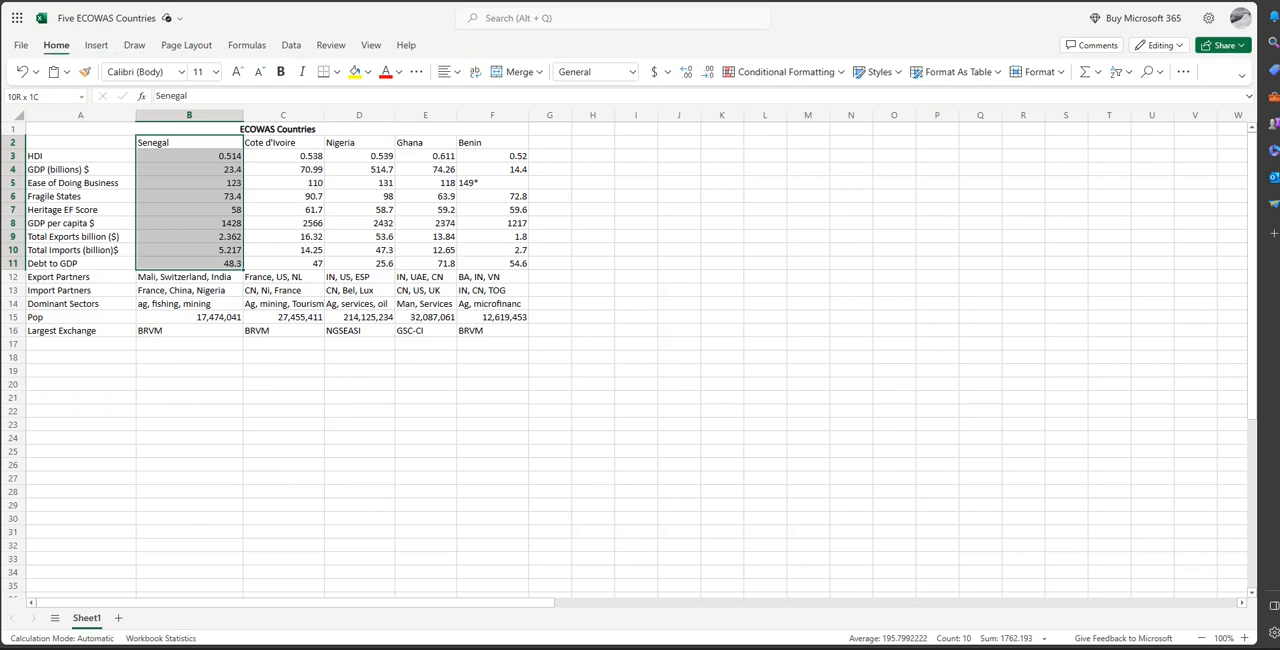
Insert a clustered column chart of the Senegal data in B2:B11, and delete the chart.
left_click(96, 45)
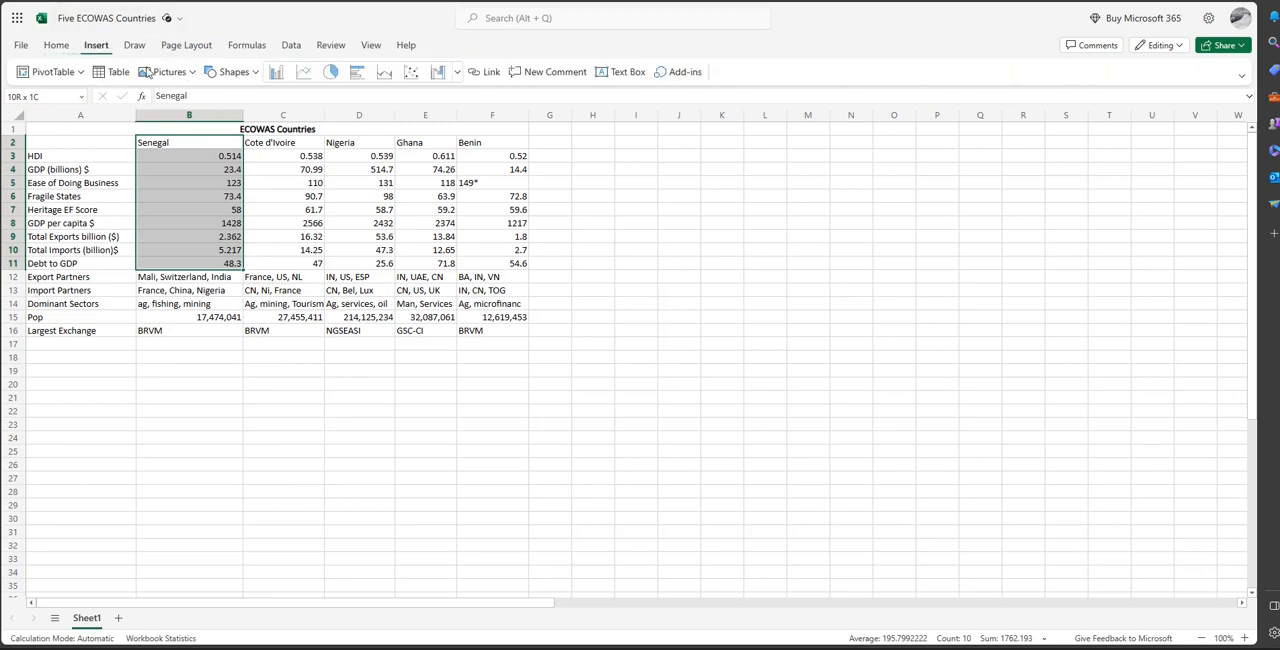
left_click(278, 78)
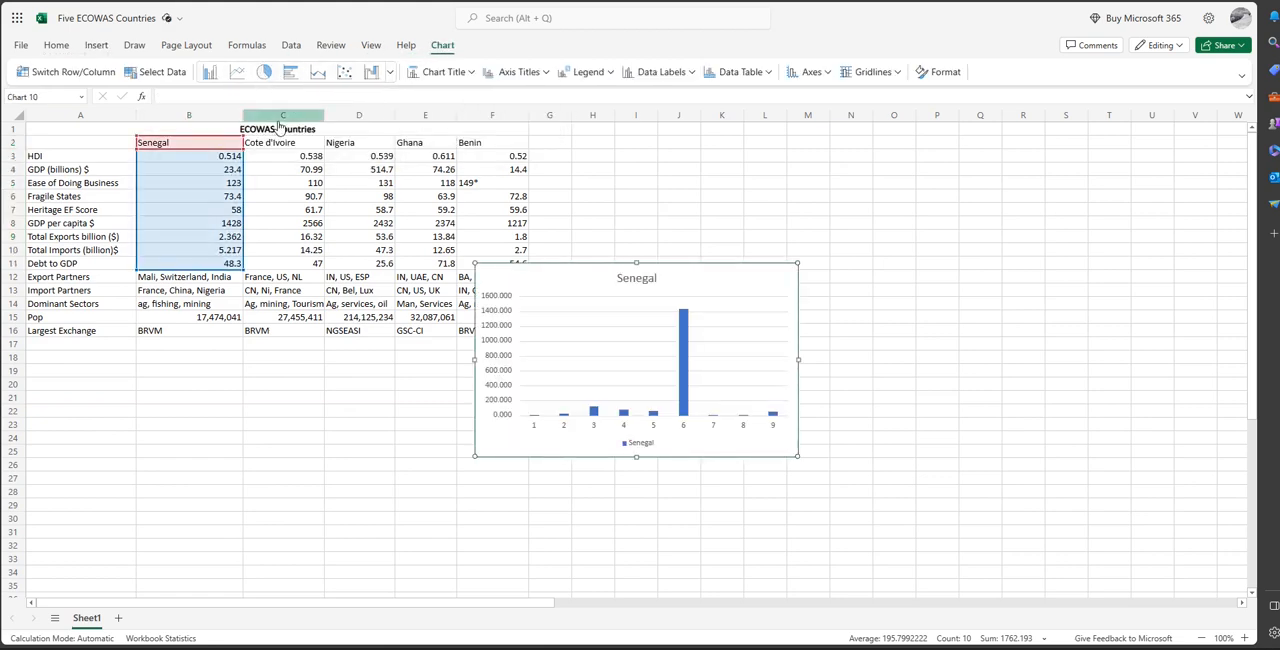
left_click(621, 285)
key("Delete")
Select the five country names together with their HDI values in B2:F3.
left_click(212, 181)
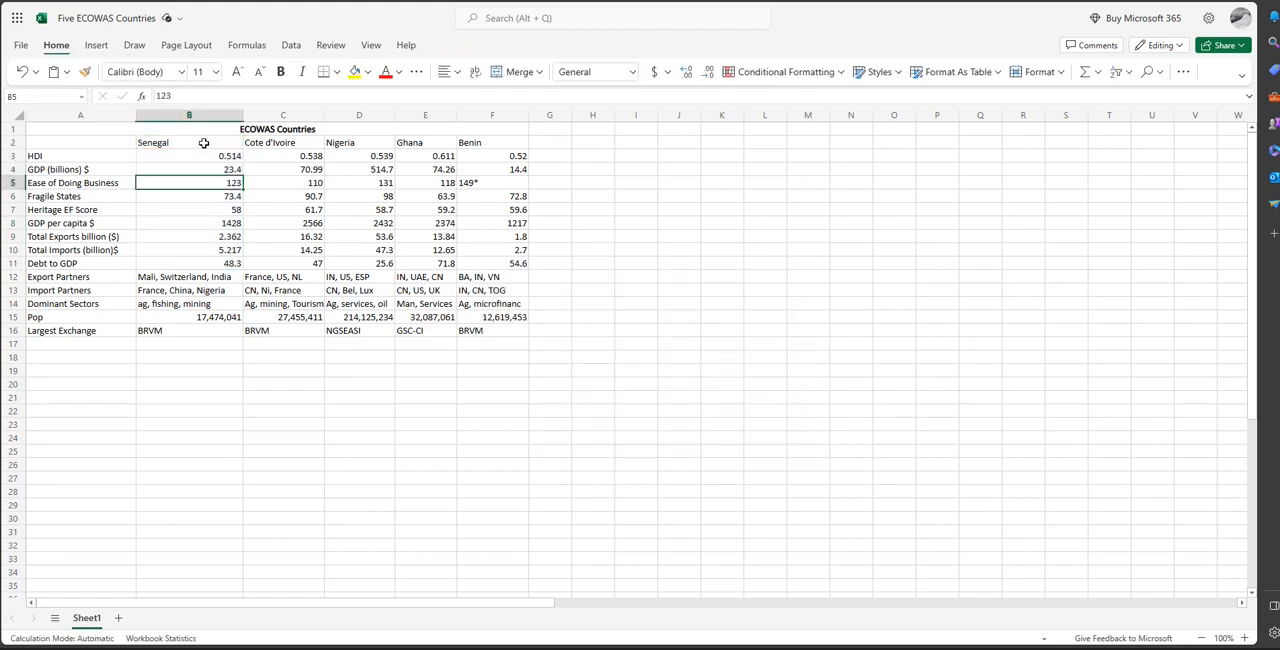
left_click_drag(203, 152, 520, 157)
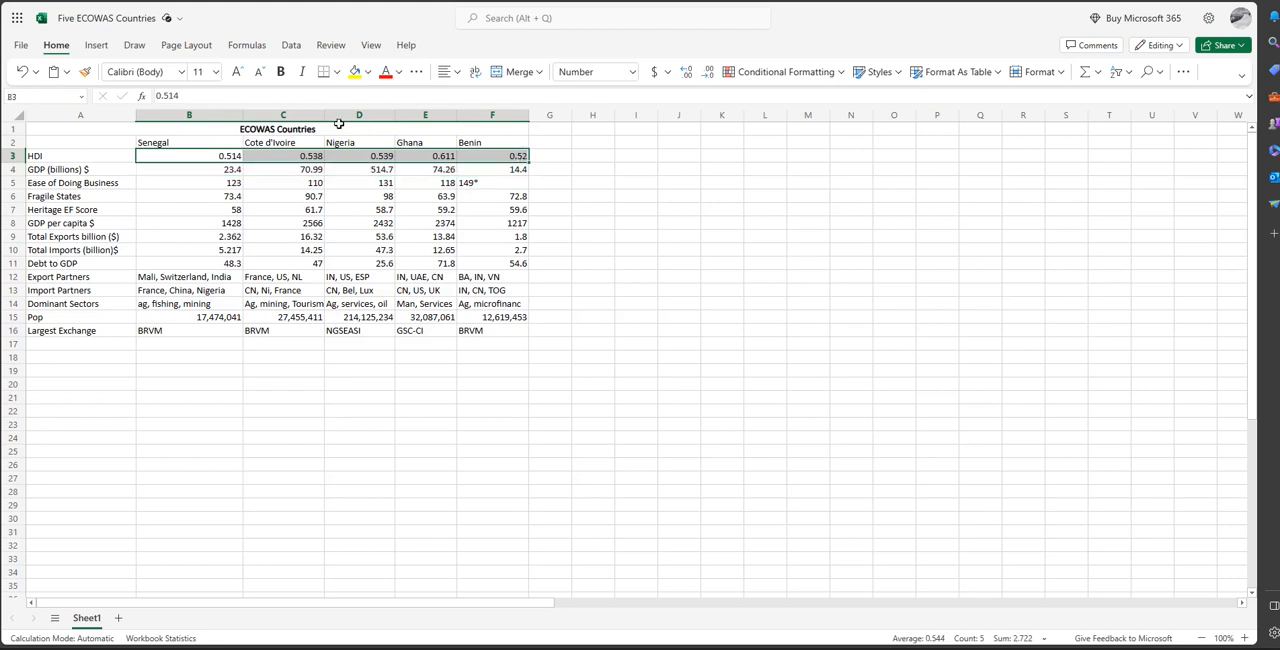
left_click(97, 50)
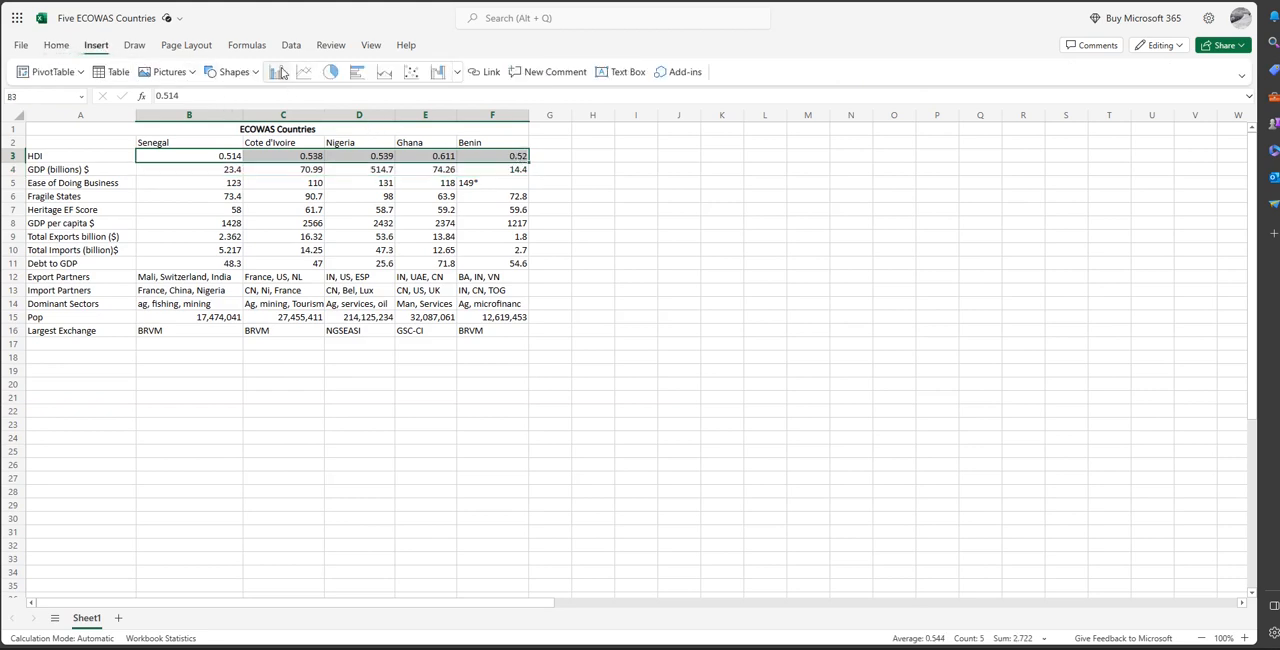
left_click(329, 148)
left_click(148, 144)
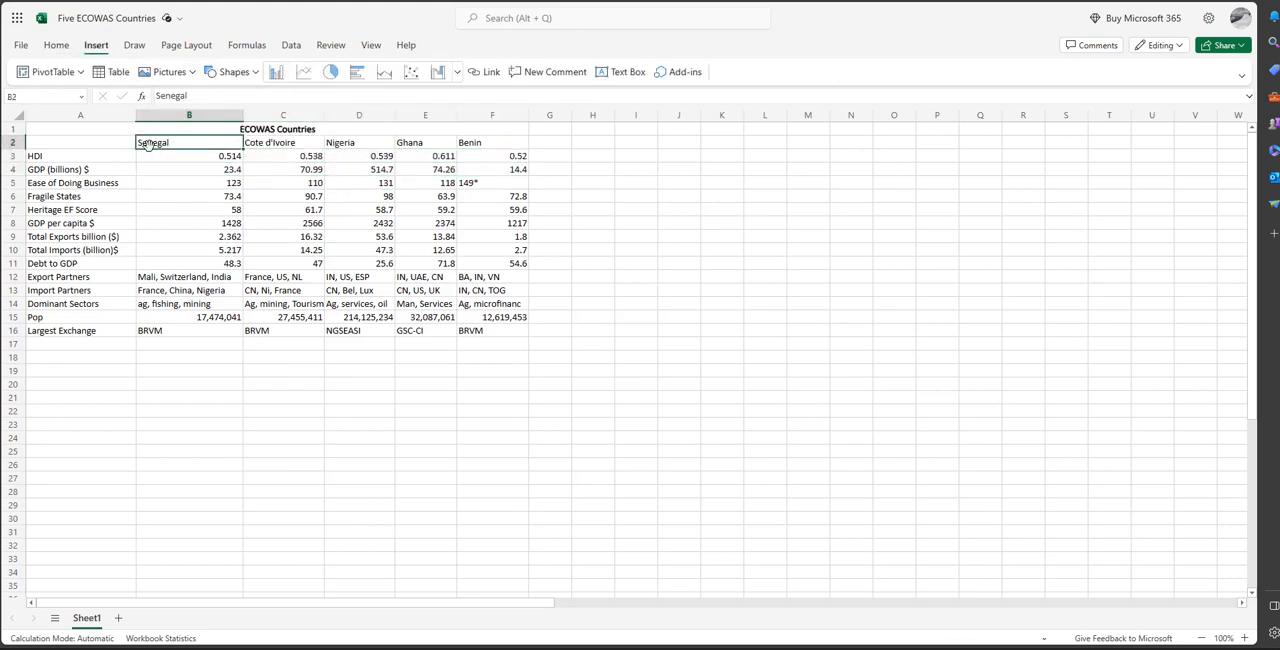
left_click_drag(216, 145, 466, 161)
left_click(491, 156)
left_click(200, 143)
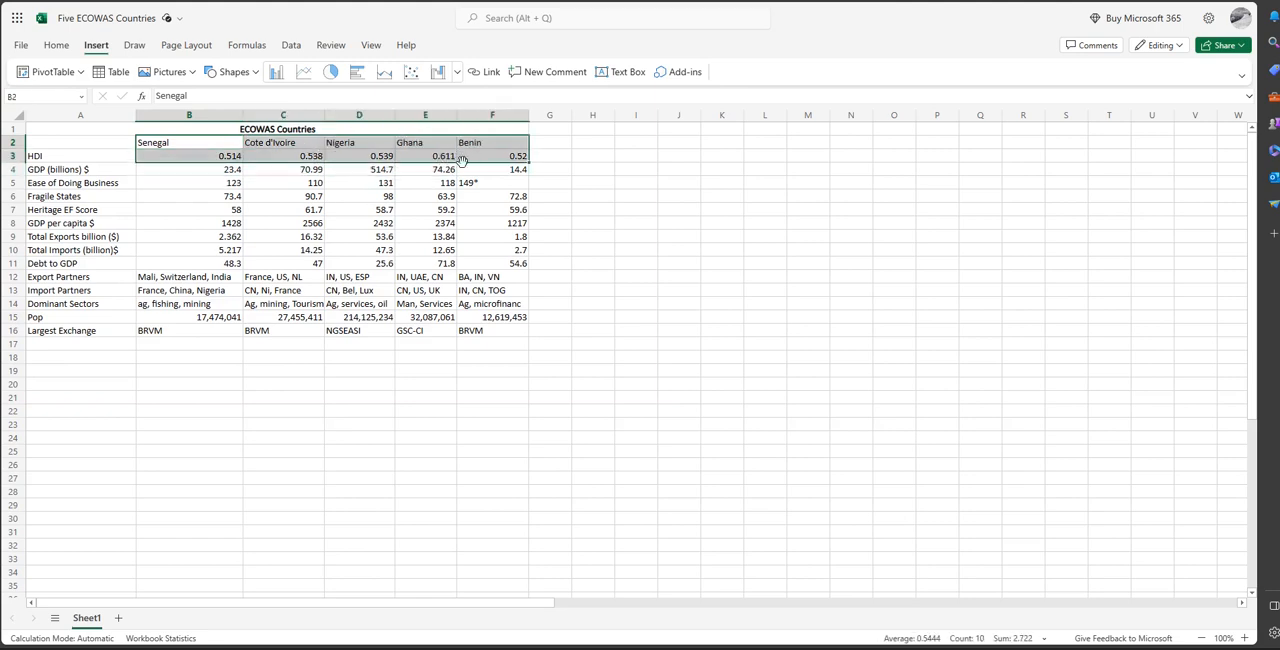
Insert a clustered column chart of the selected HDI values by country, and delete the chart.
left_click(277, 73)
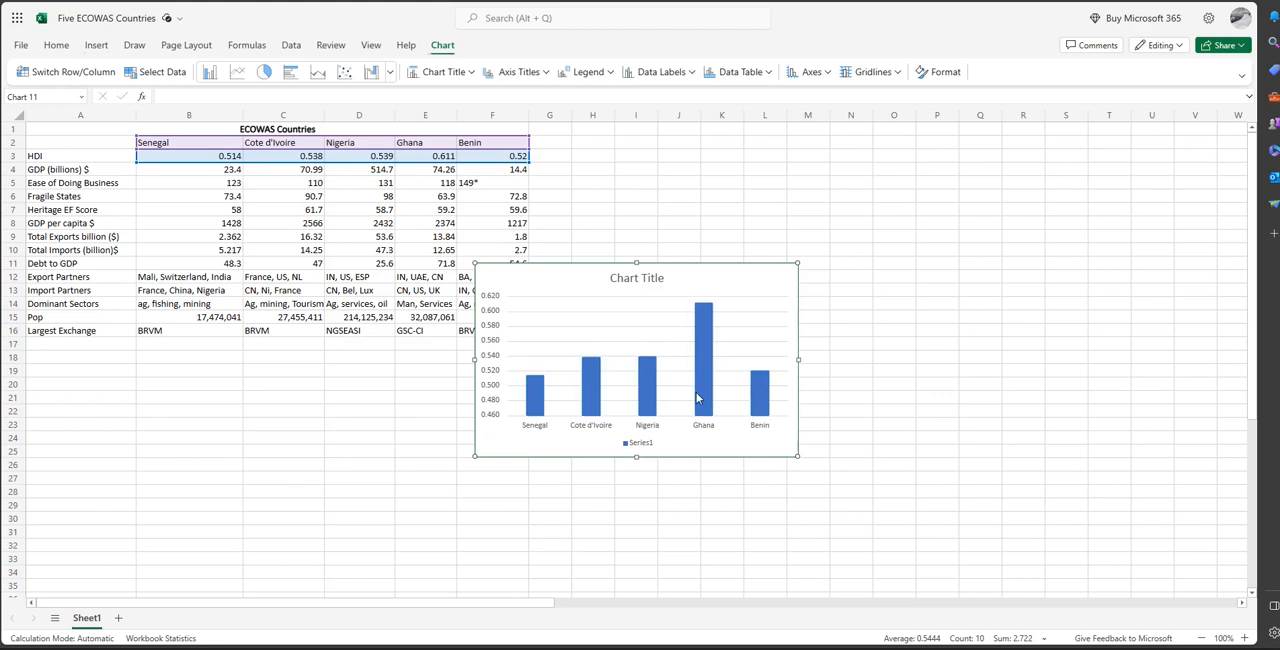
key("Delete")
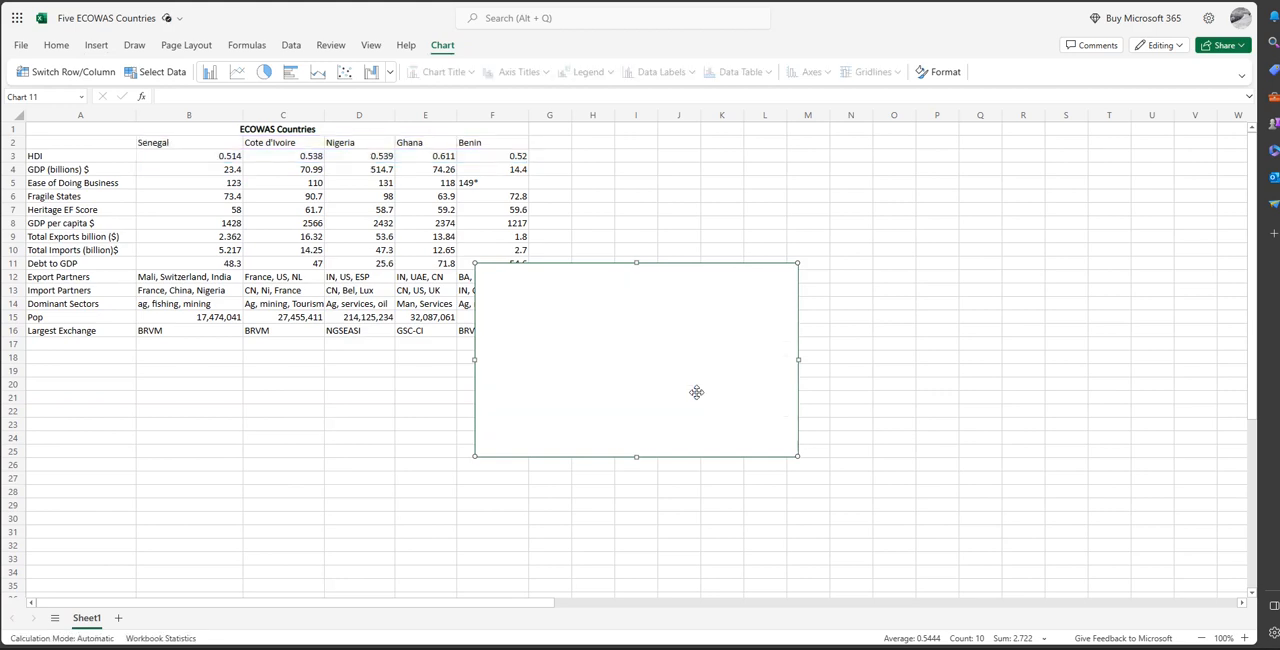
key("Delete")
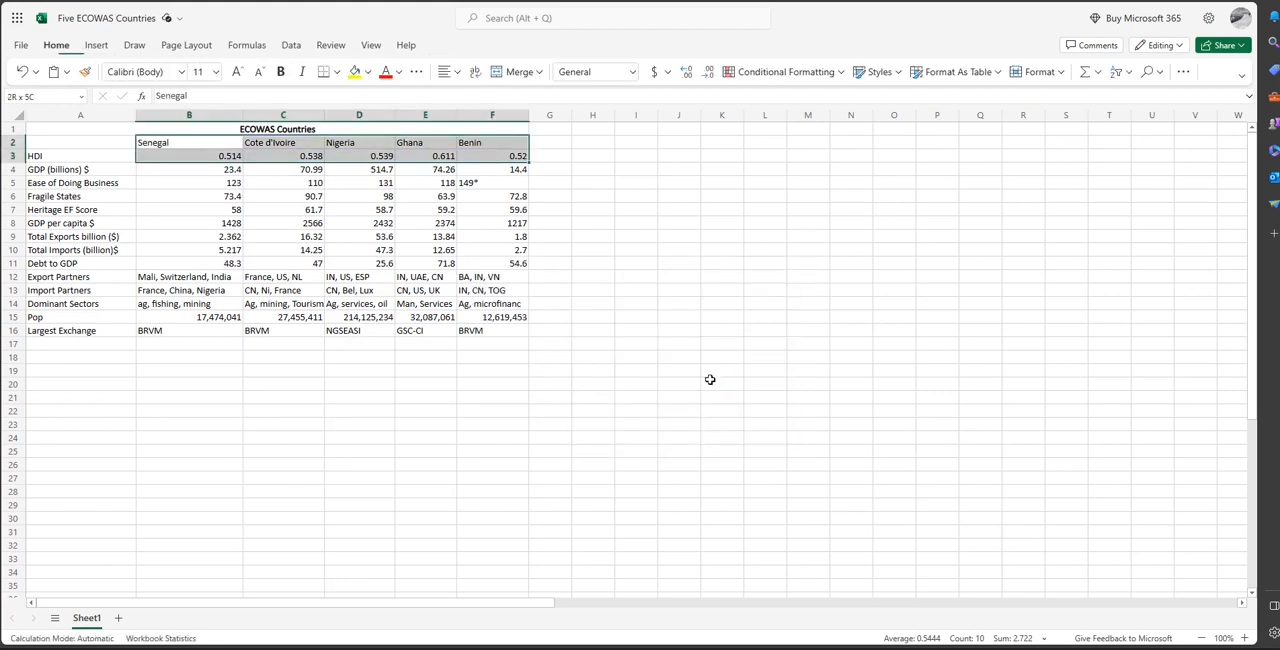
Insert a line chart of the HDI values for the five countries, and delete the chart.
left_click(96, 45)
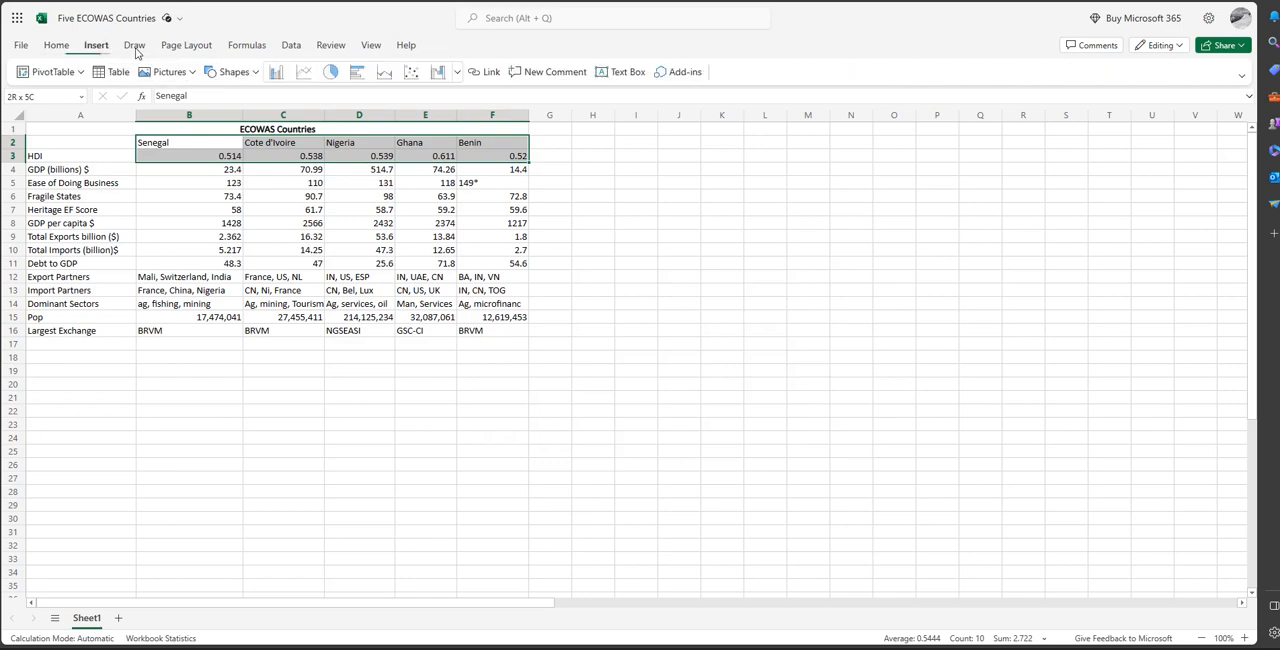
left_click(304, 76)
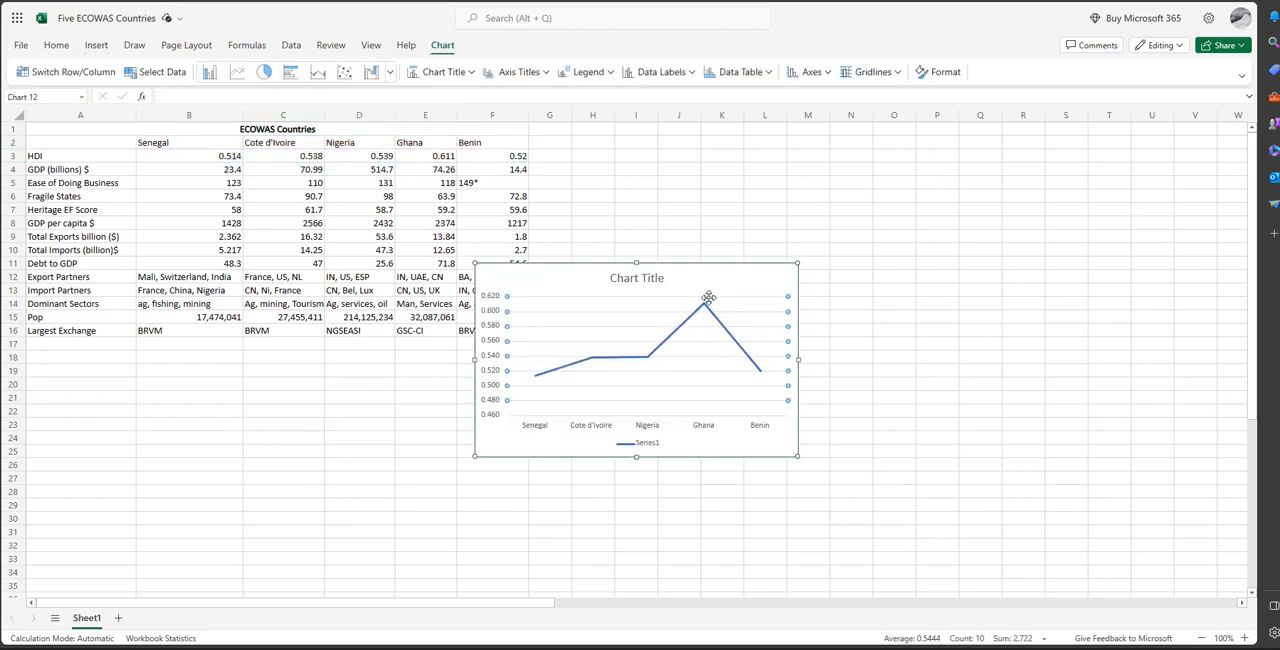
left_click(750, 331)
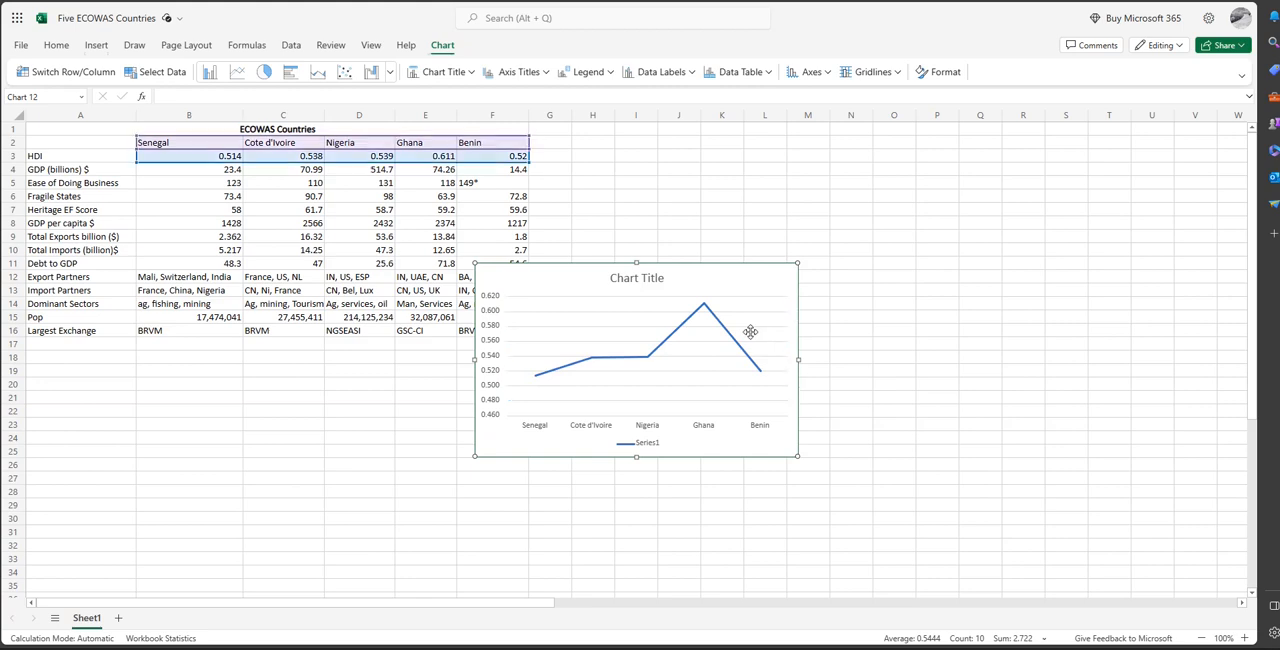
key("Delete")
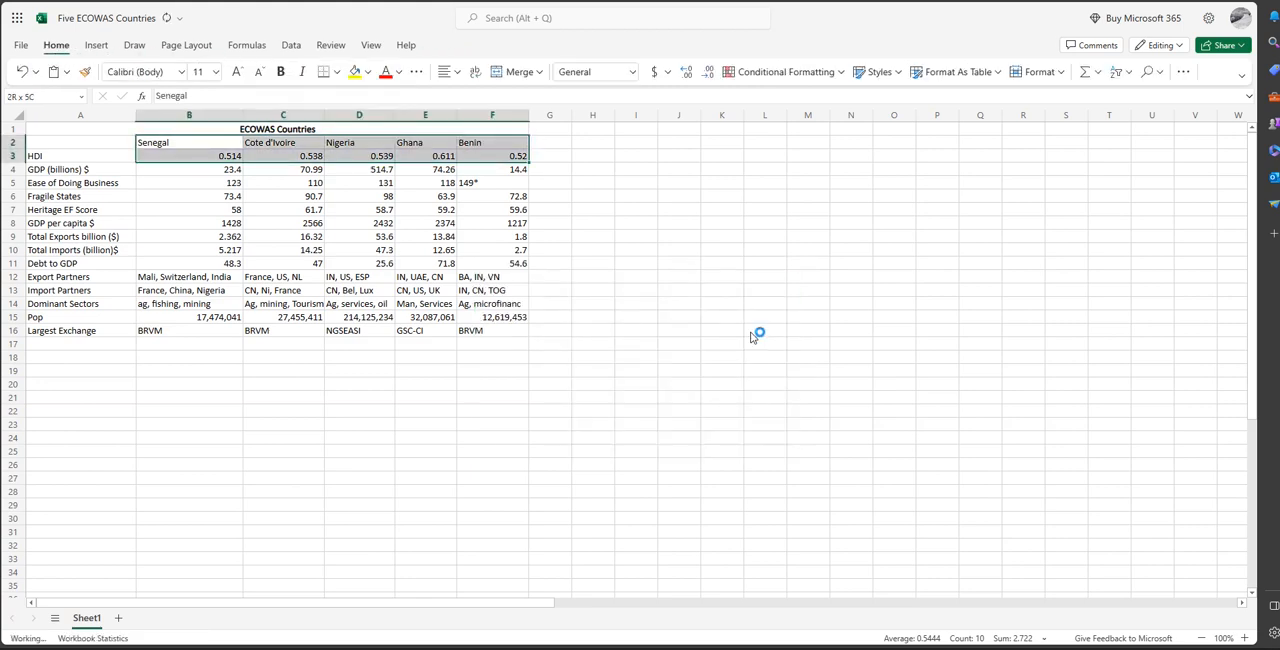
Insert a pie chart of the five countries' HDI values from B2:F3.
left_click(93, 50)
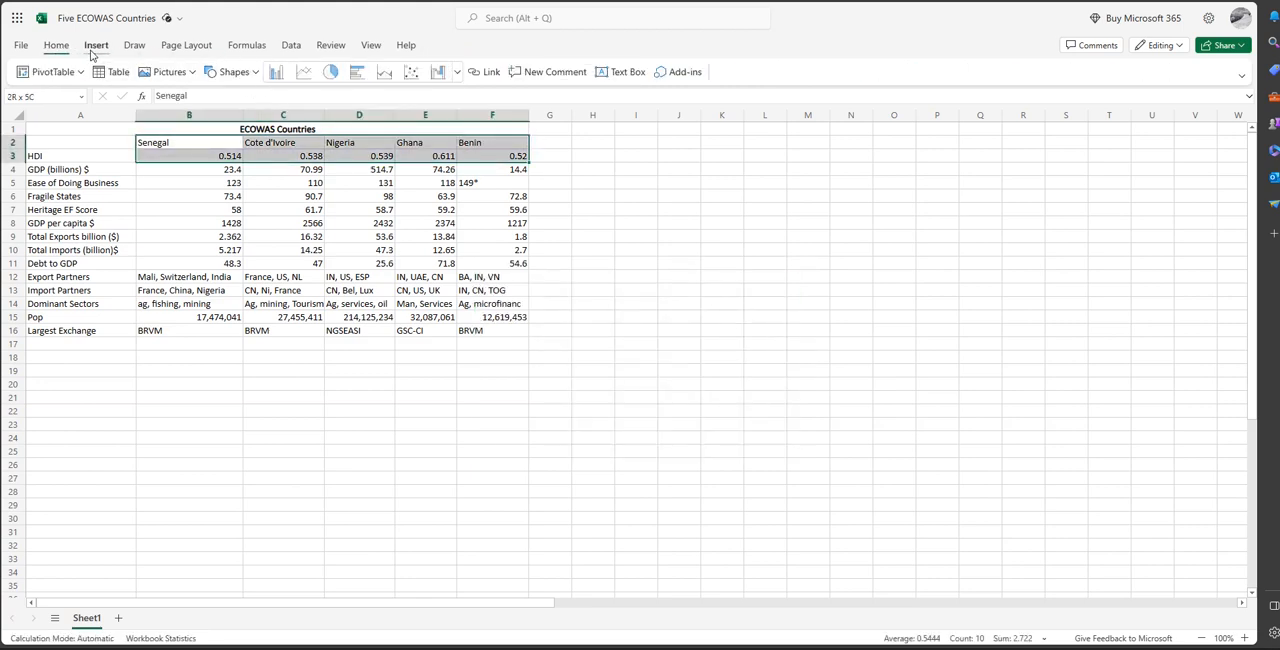
left_click(330, 74)
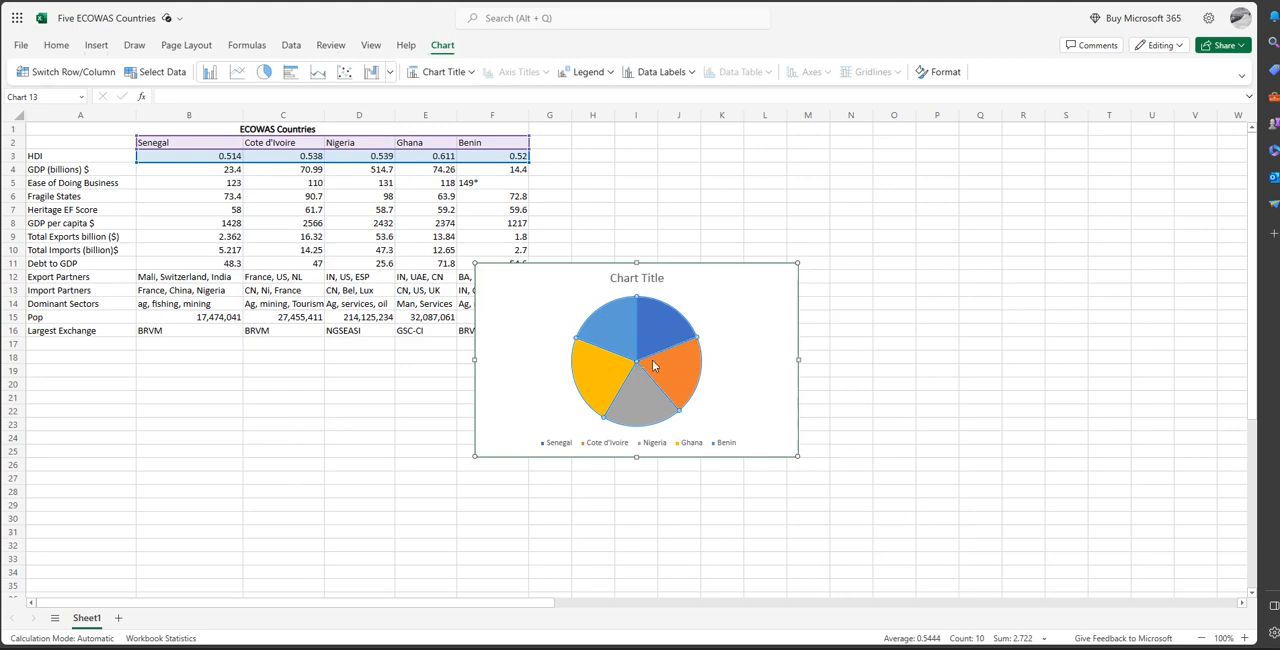
Delete the HDI pie chart and select the five countries' GDP per capita values in B8:F8.
key("Delete")
key("Delete")
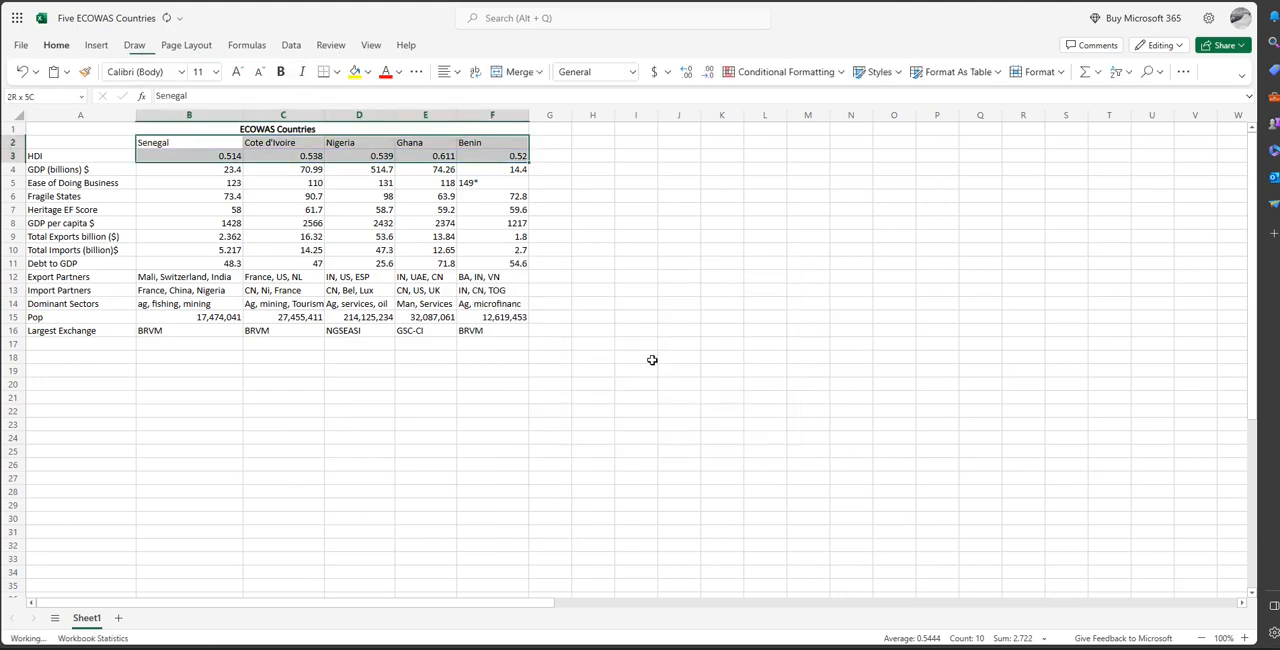
left_click(224, 223)
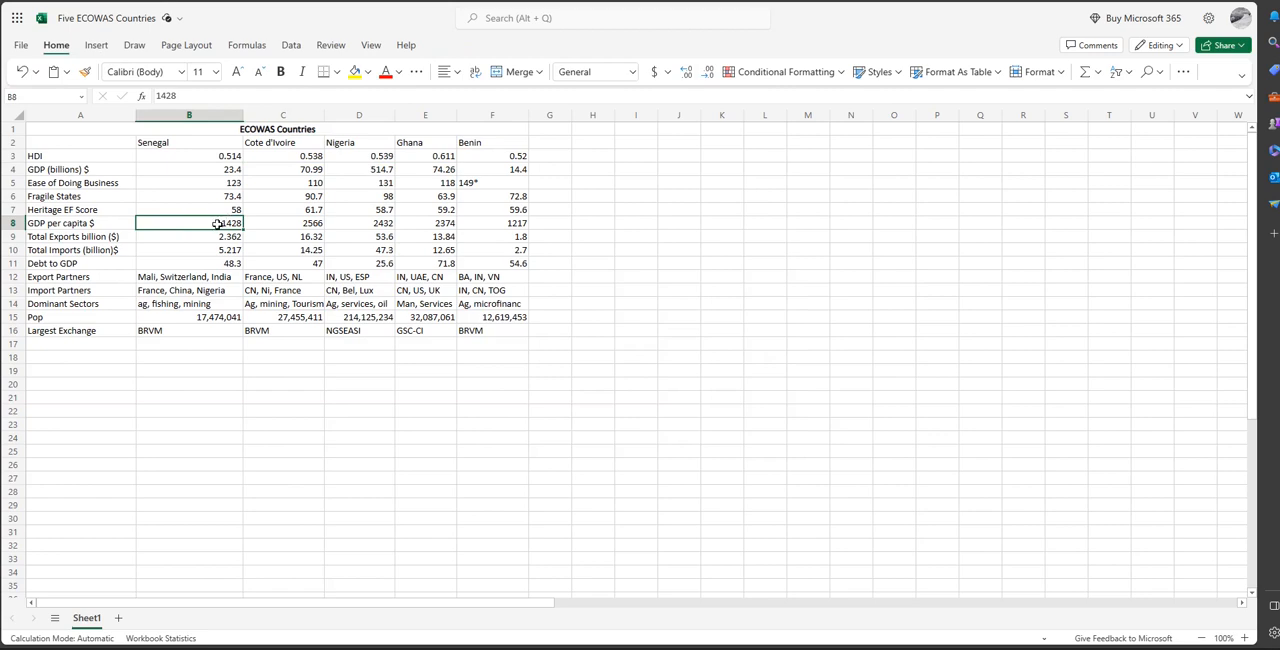
left_click_drag(217, 223, 414, 223)
left_click(509, 224)
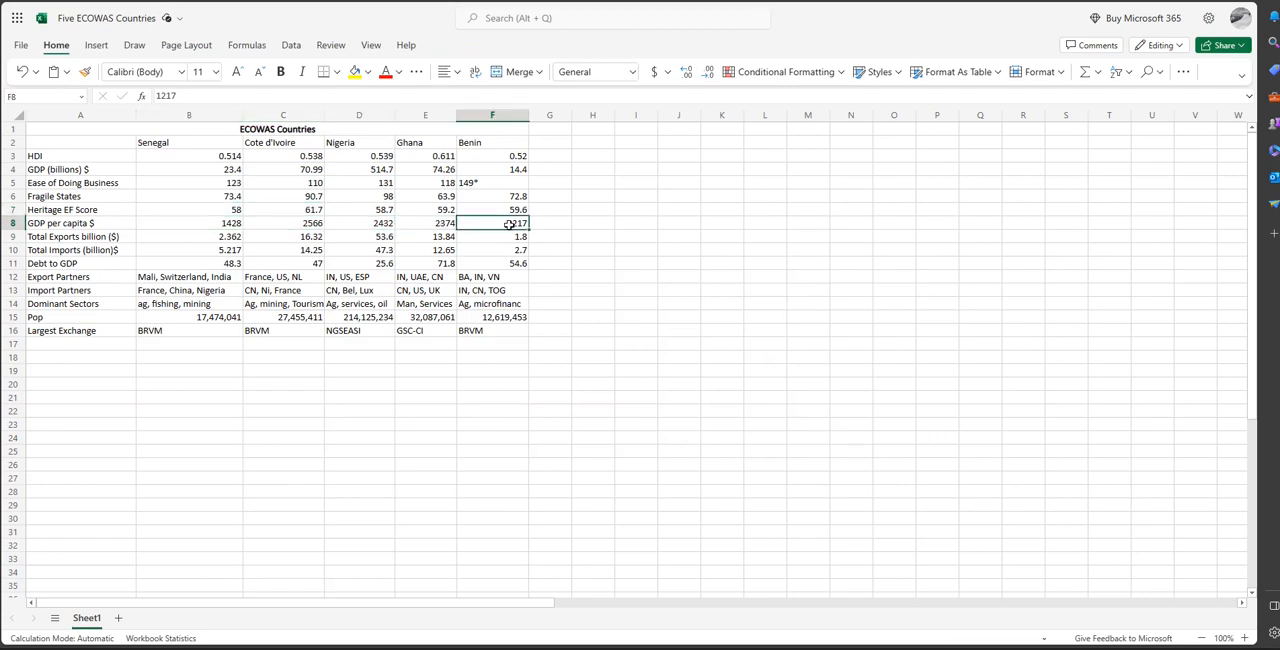
left_click_drag(509, 224, 237, 225)
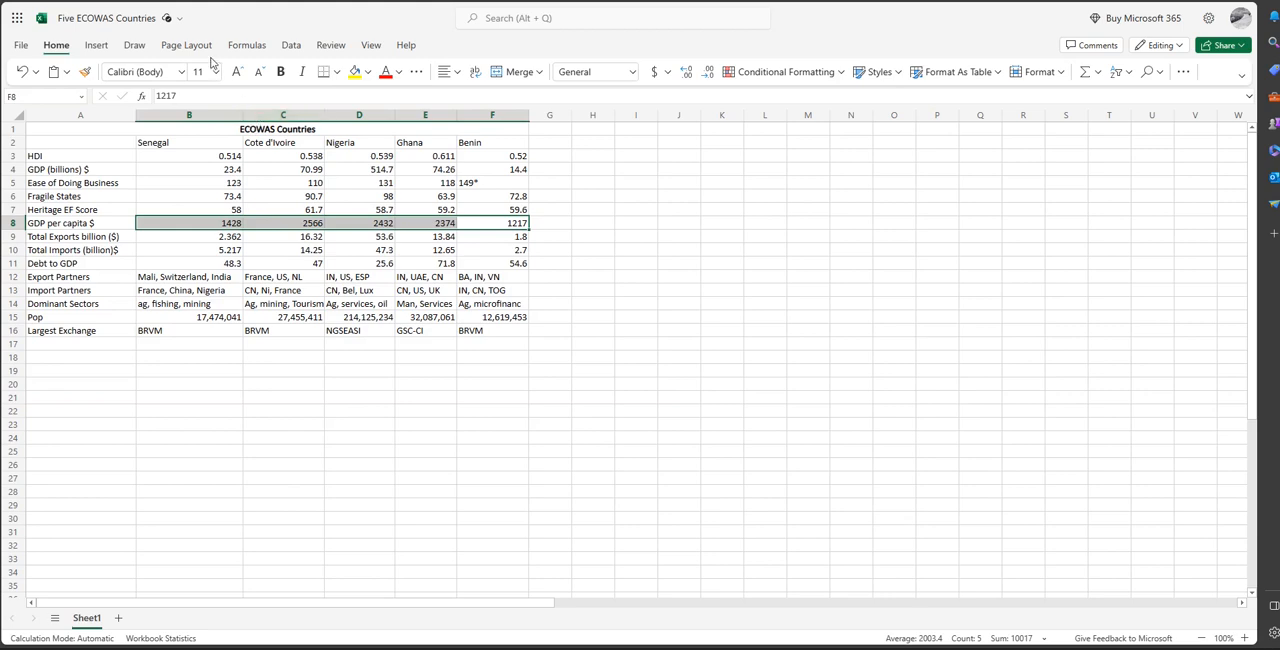
Insert a pie chart of the selected GDP per capita values, and delete the chart.
left_click(97, 46)
left_click(332, 71)
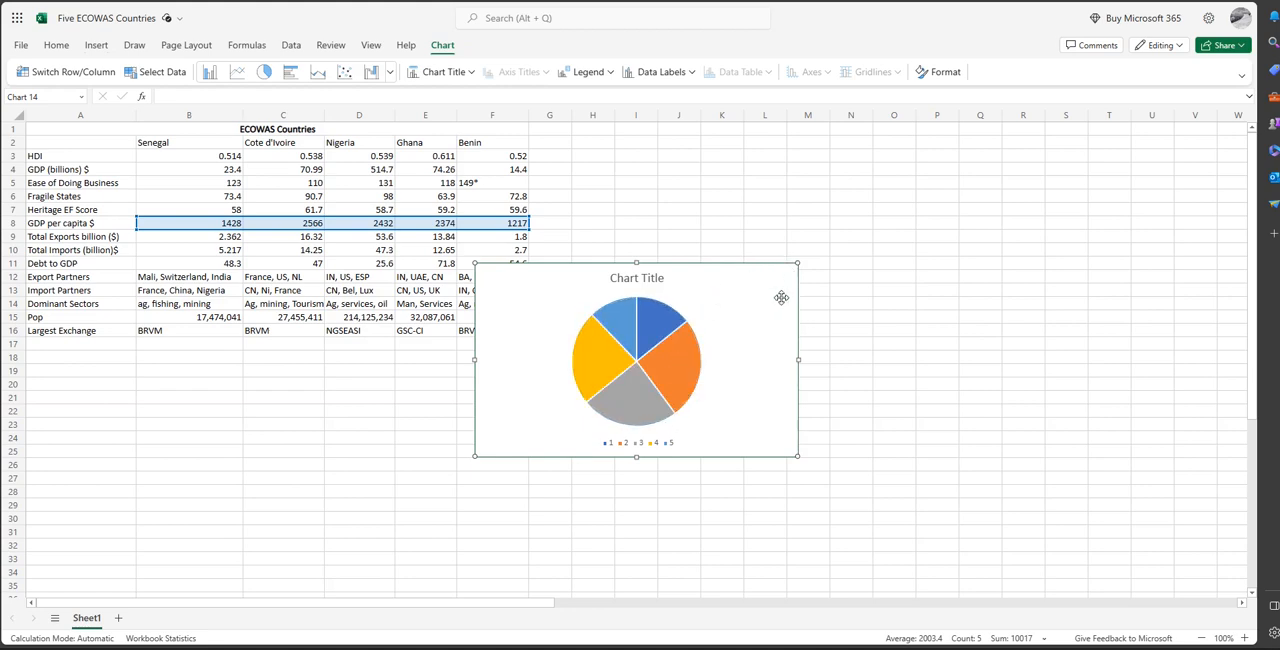
key("Delete")
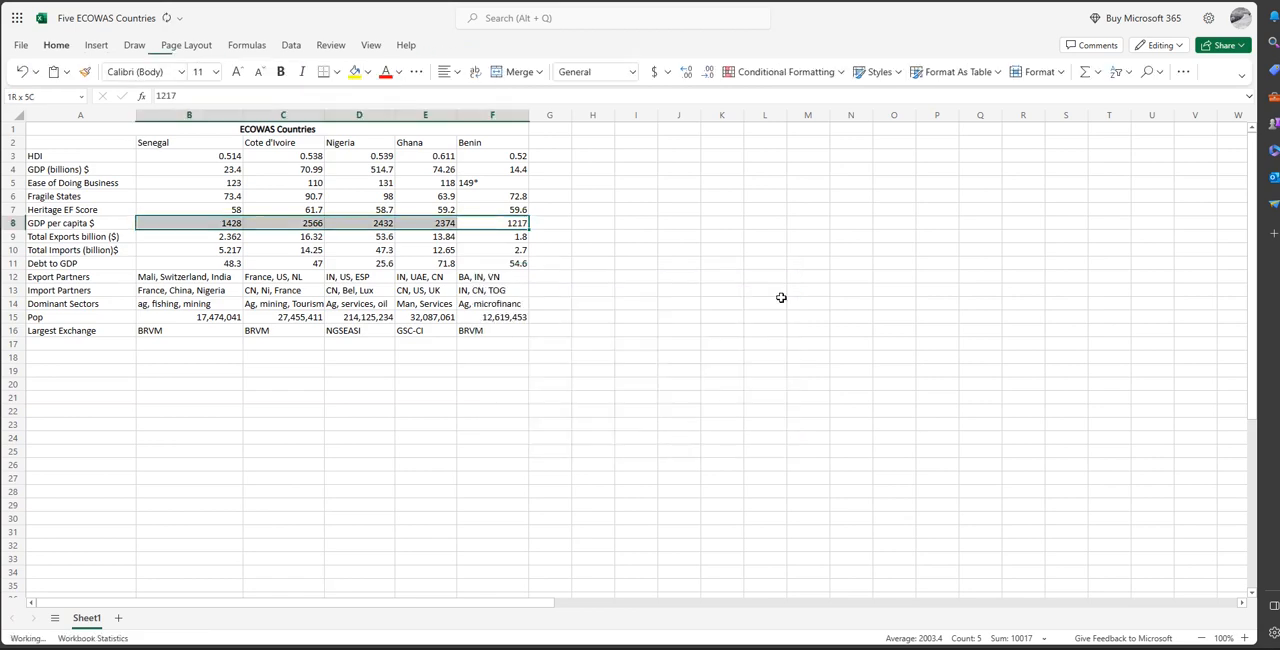
Insert a bar chart of the GDP per capita values in B8:F8, check the options for its category axis, and delete the chart.
left_click(97, 50)
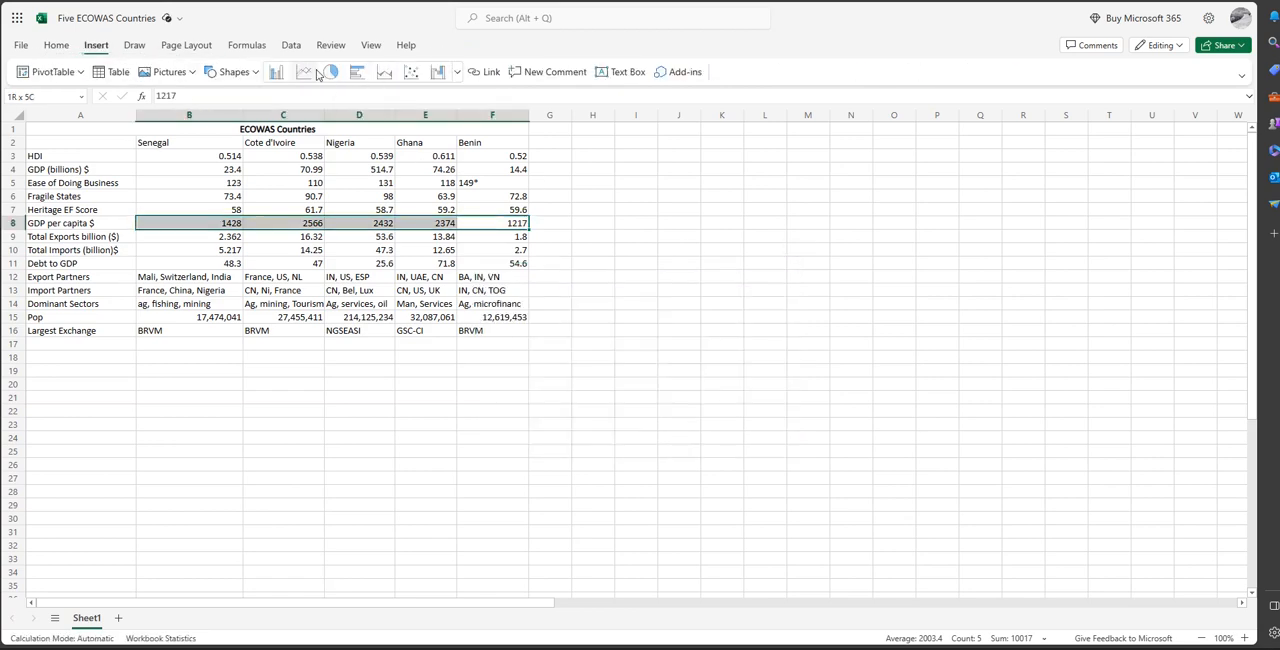
left_click(367, 74)
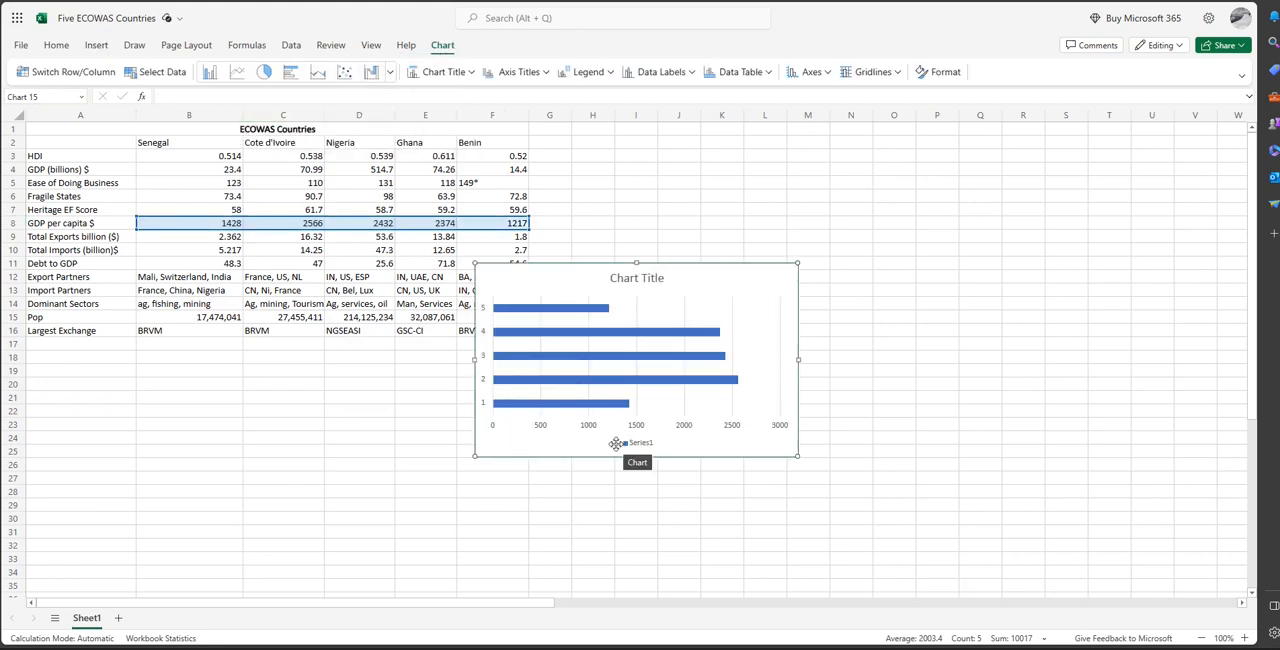
left_click(482, 408)
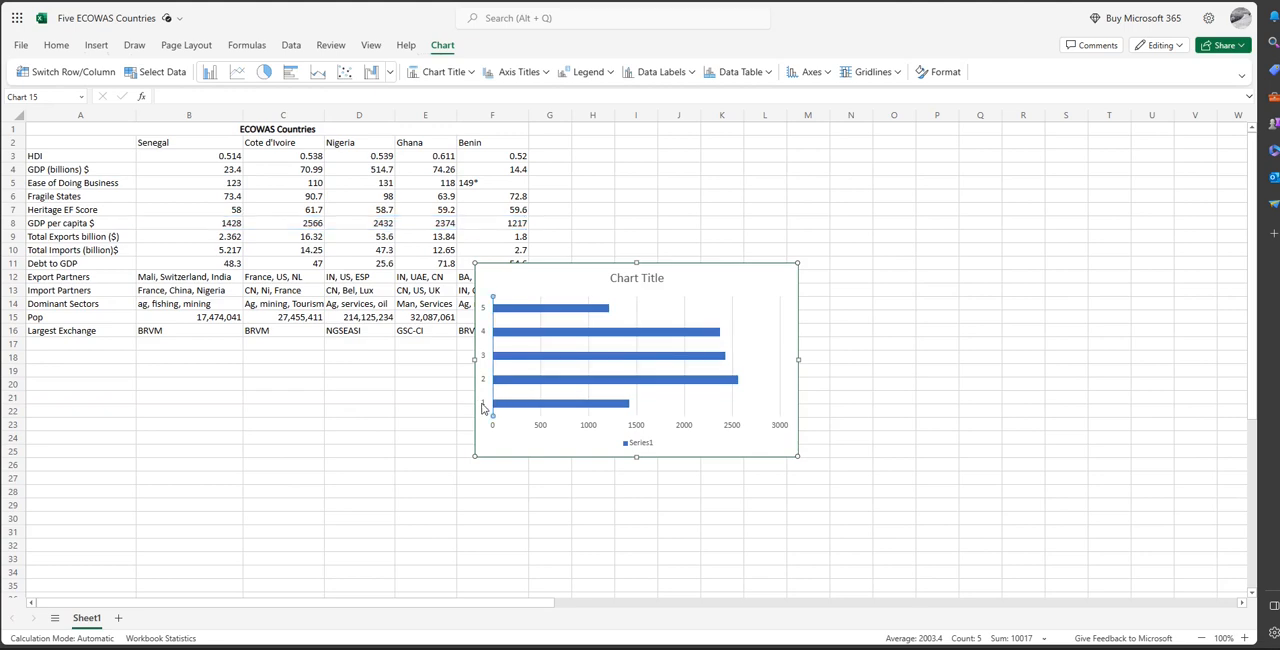
right_click(487, 411)
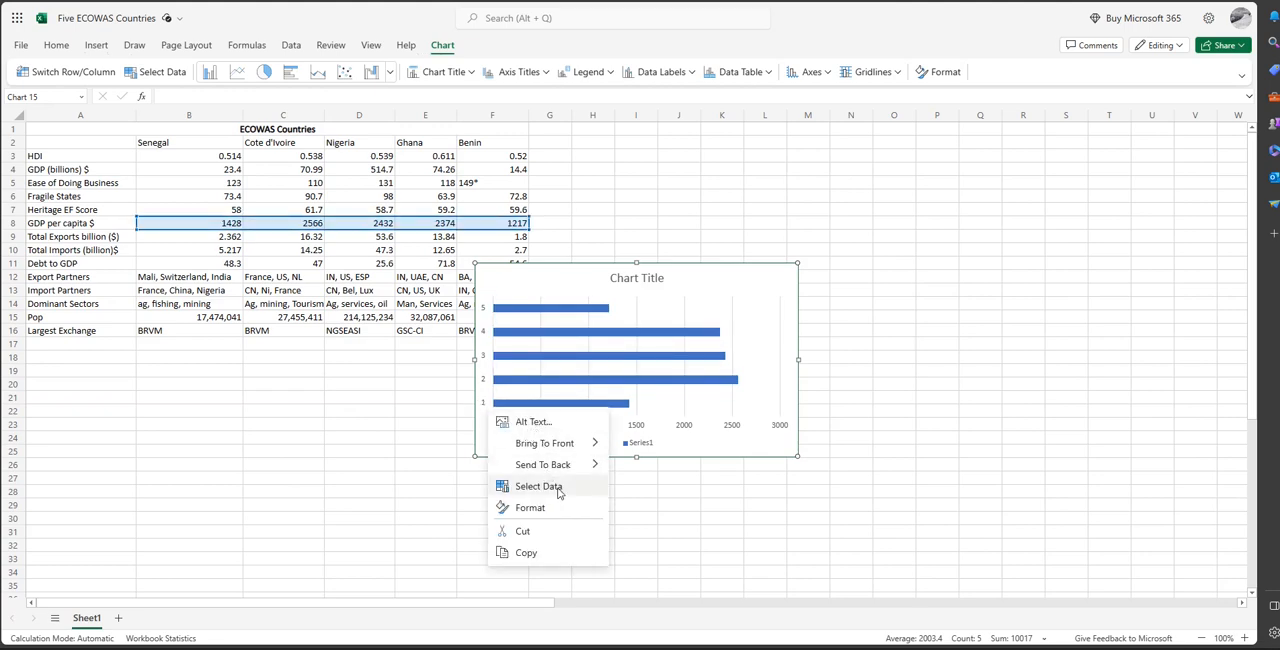
left_click(747, 304)
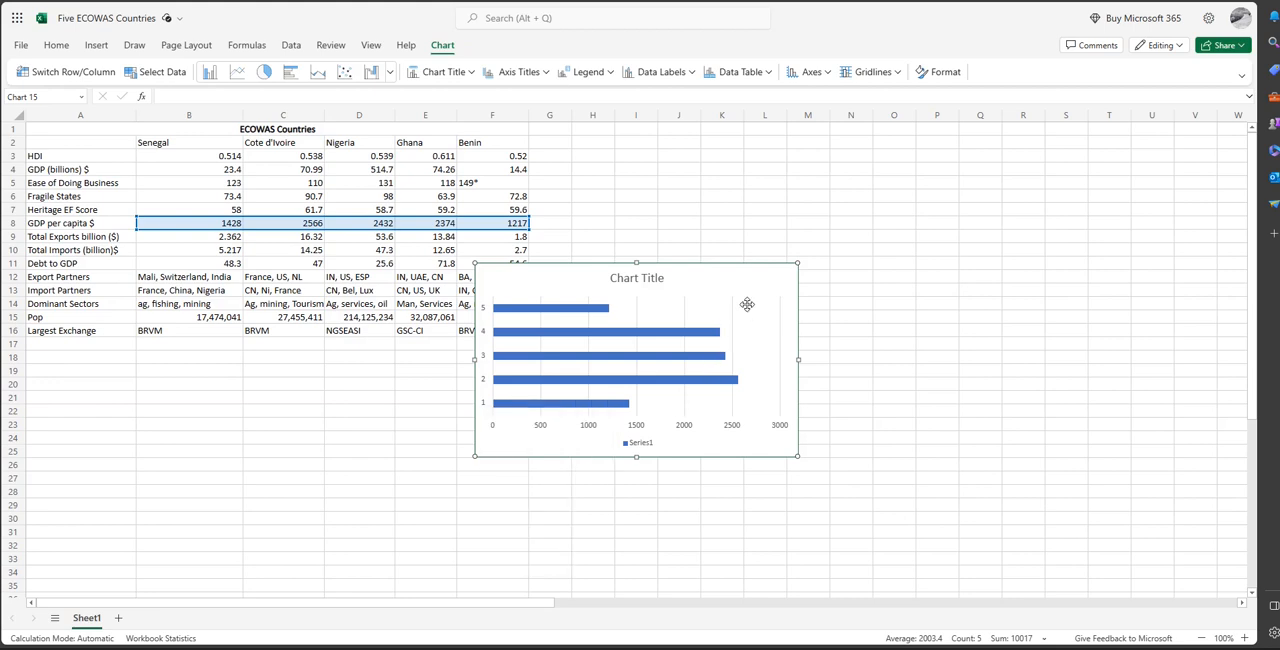
key("Delete")
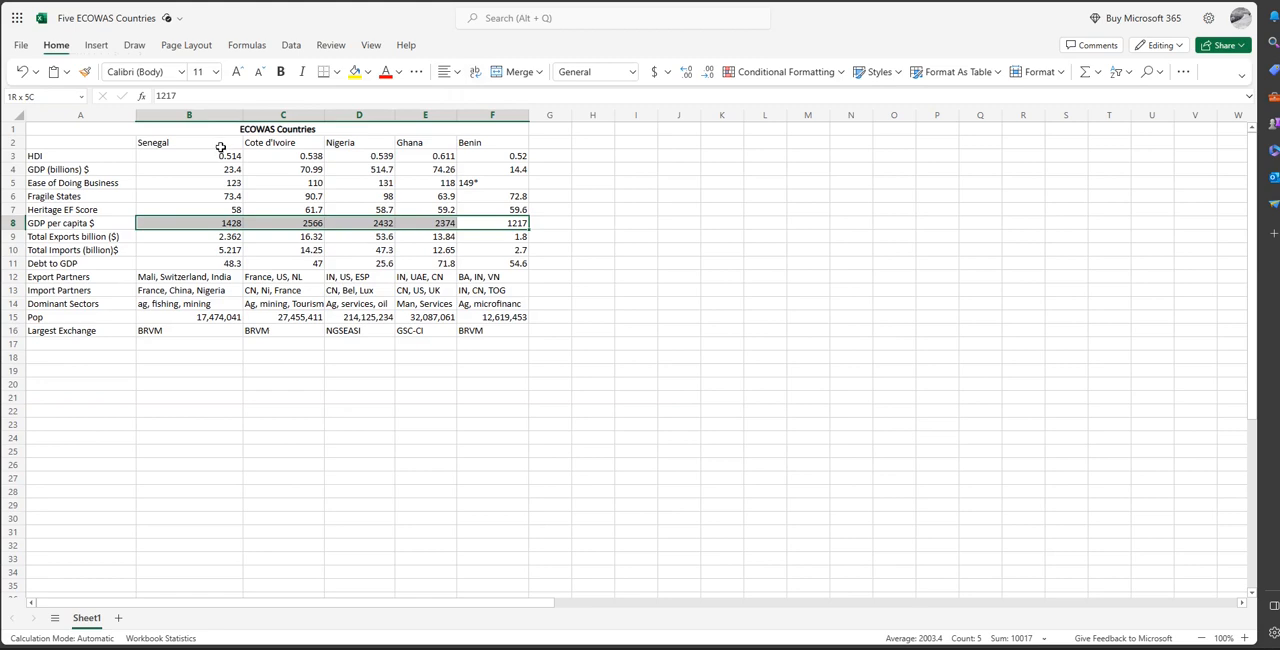
Add the country names in B2:F2 to the GDP per capita selection and insert a pie chart of both rows.
left_click_drag(220, 147, 480, 142)
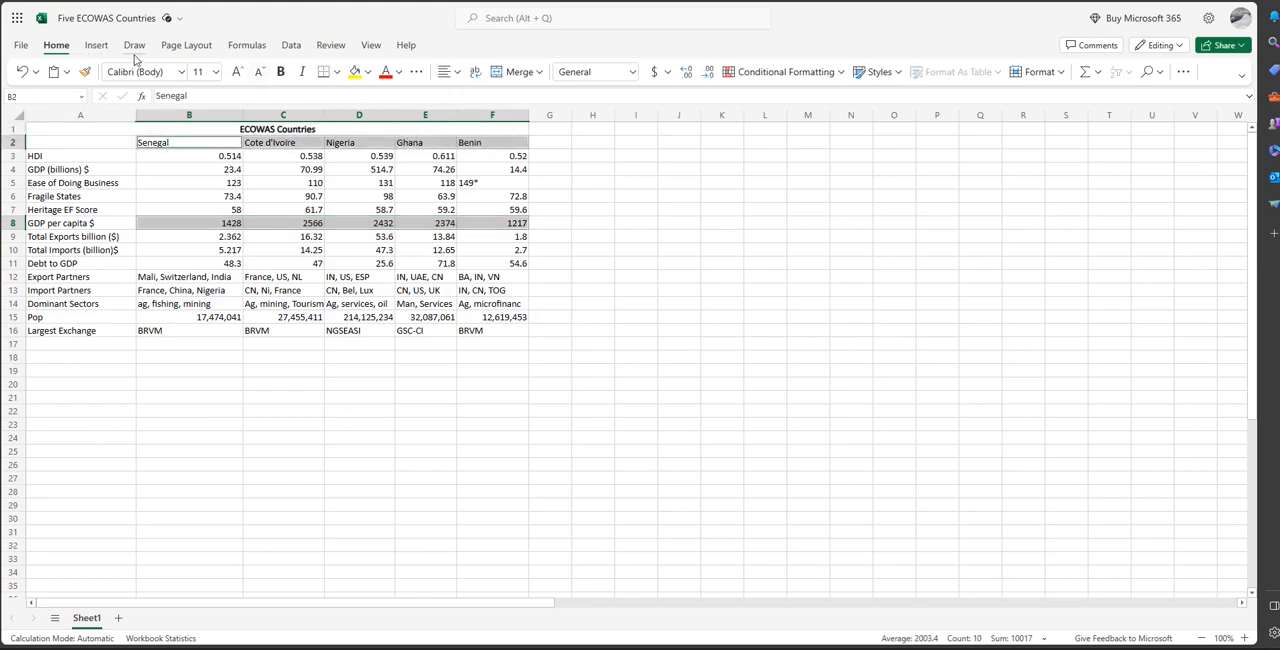
left_click(100, 48)
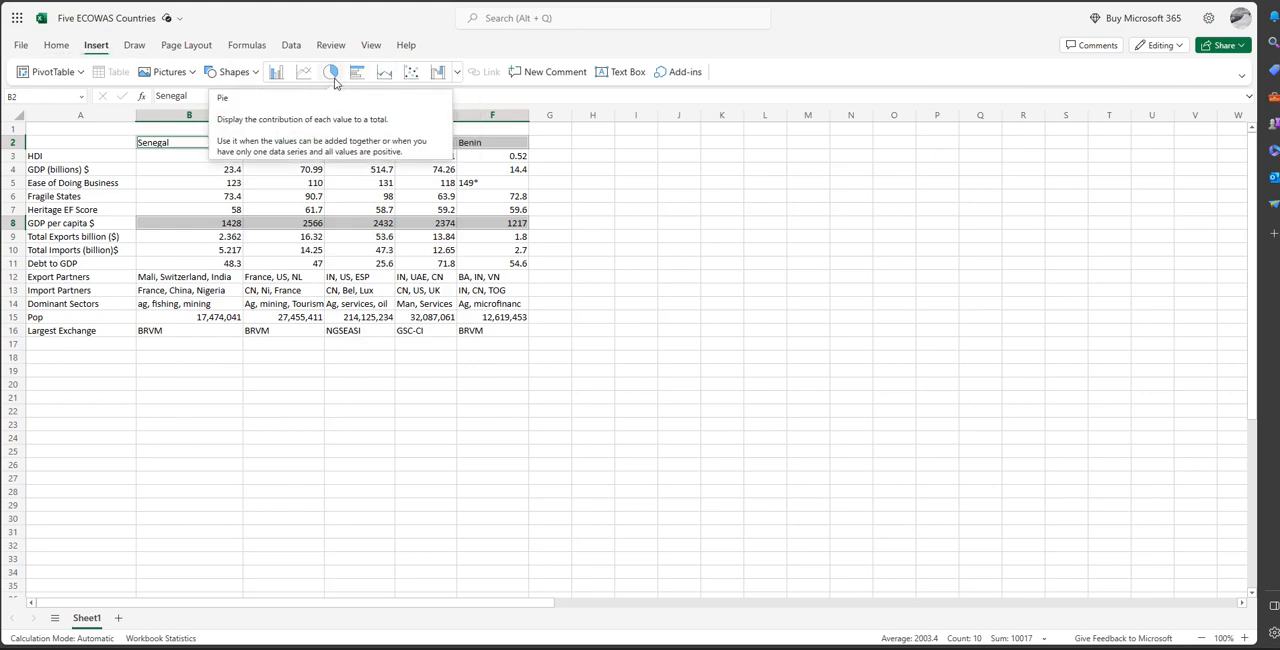
left_click(331, 72)
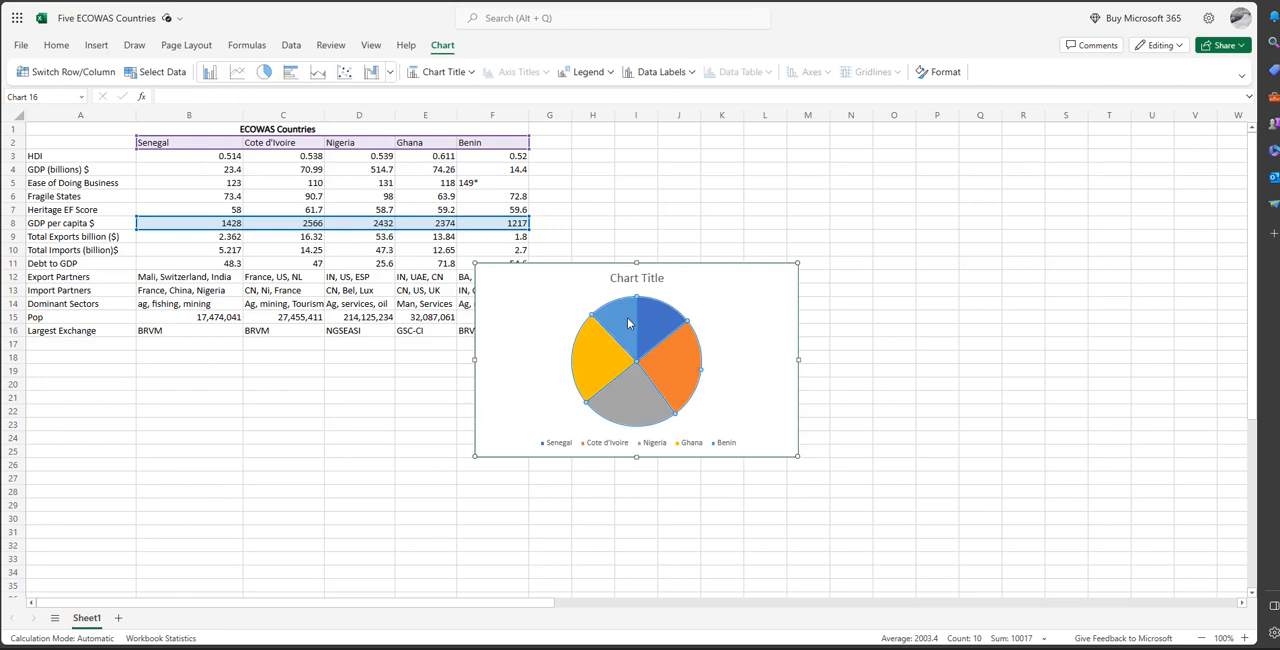
Review the format and data settings of the GDP per capita pie chart, and delete the chart.
right_click(708, 310)
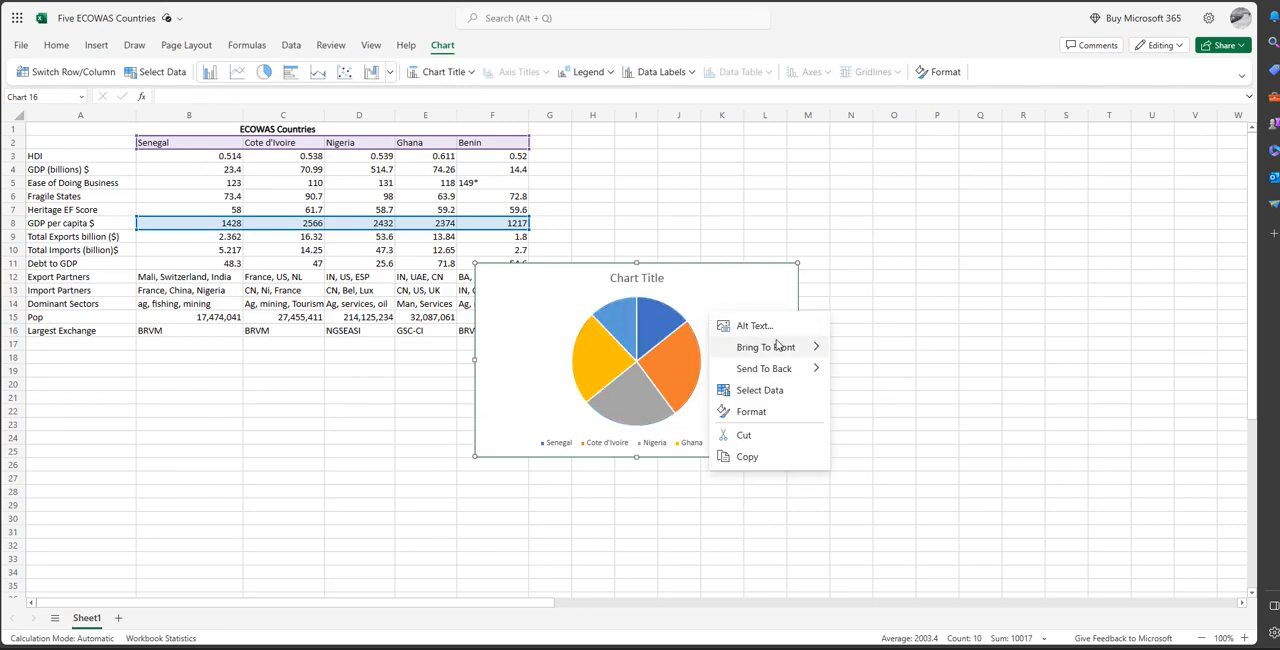
left_click(750, 411)
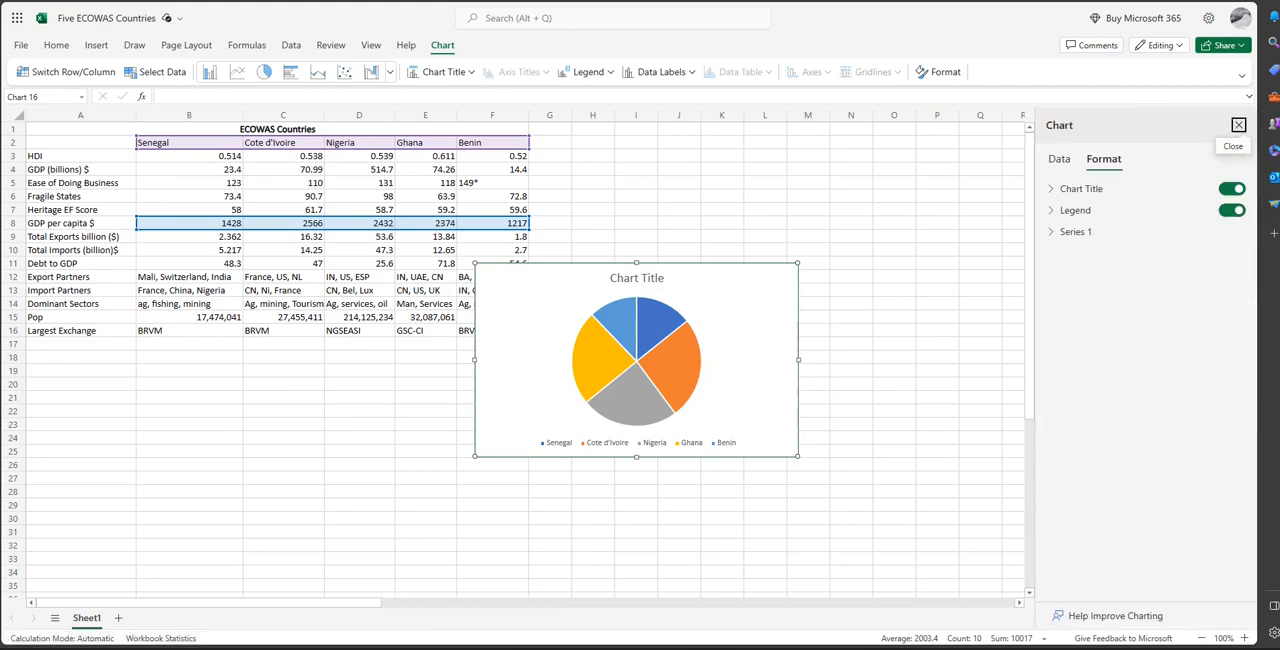
left_click(1070, 168)
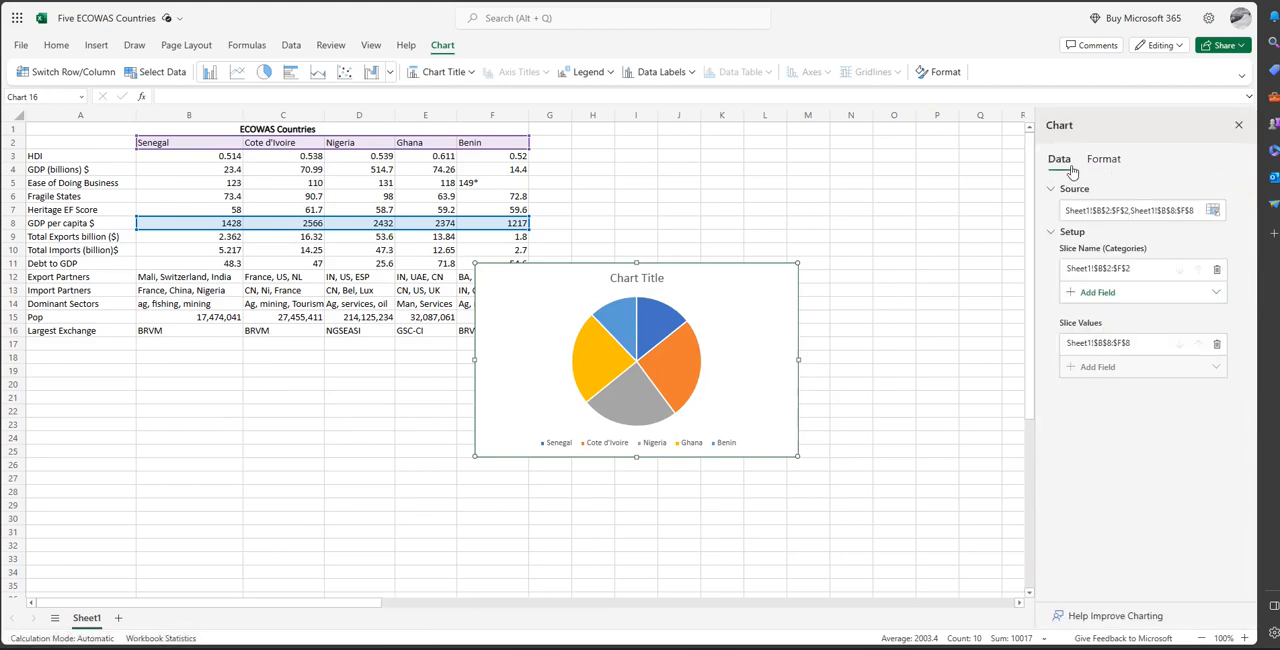
left_click(1103, 162)
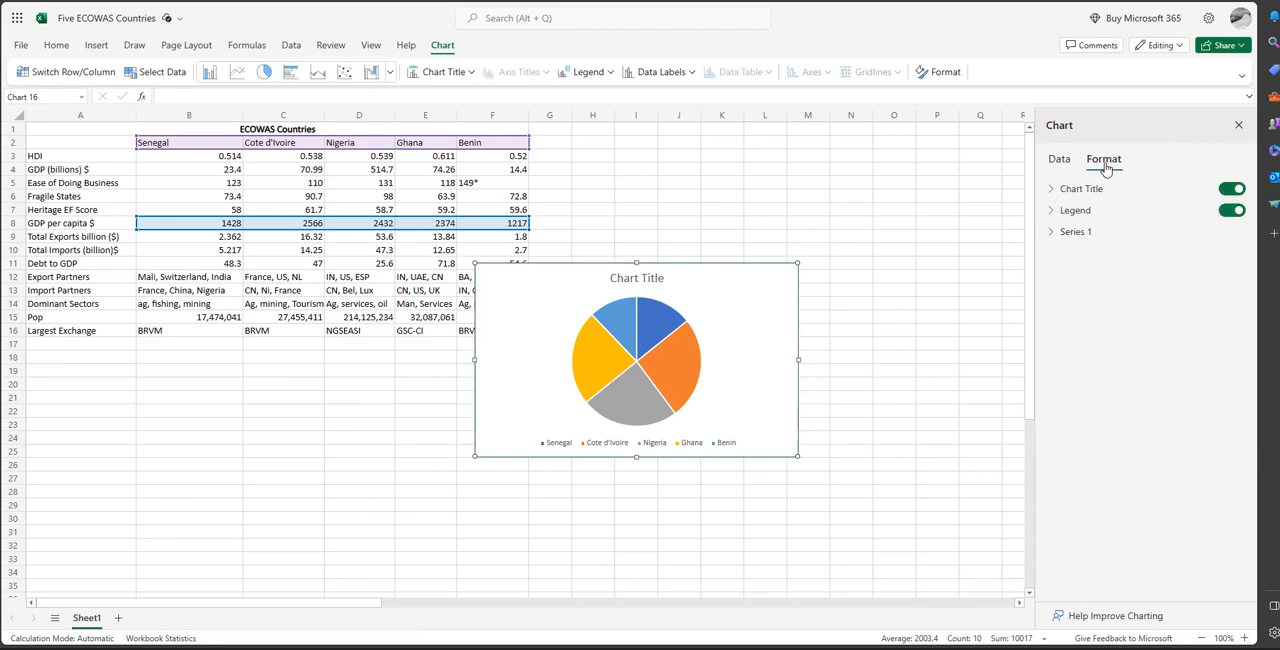
left_click(1238, 127)
left_click_drag(723, 355, 773, 360)
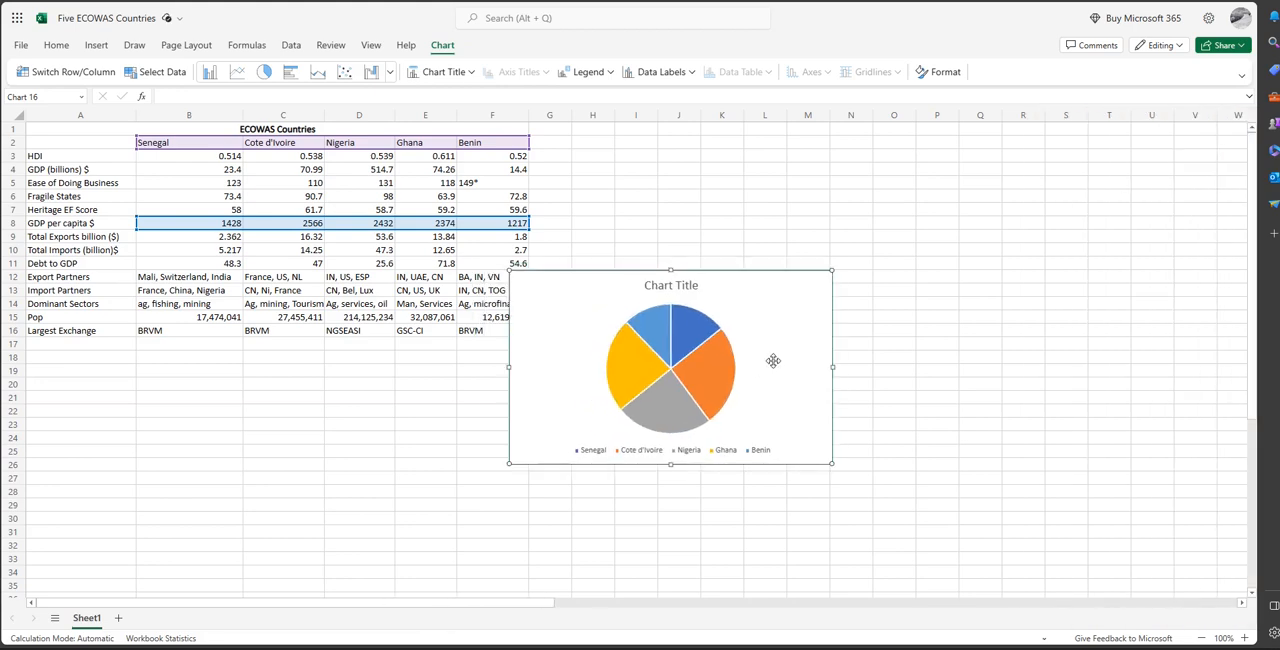
key("Delete")
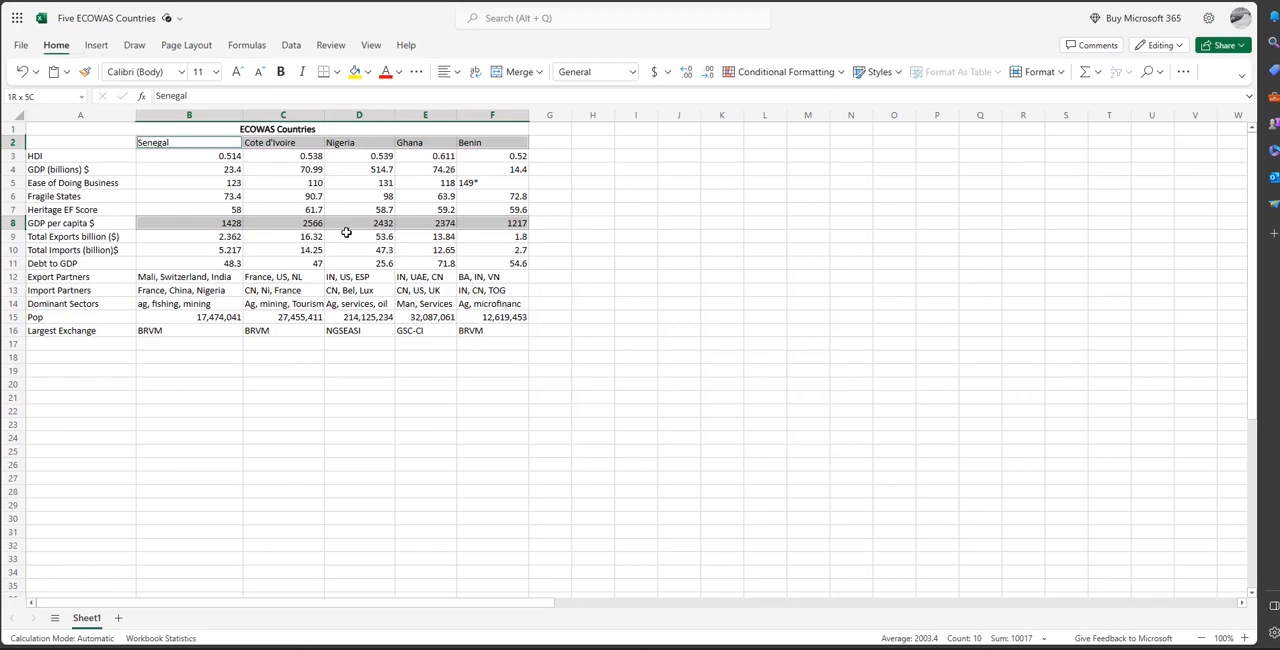
Insert a markers-only scatter chart of the HDI values in B3:F3, and delete the chart.
left_click(232, 236)
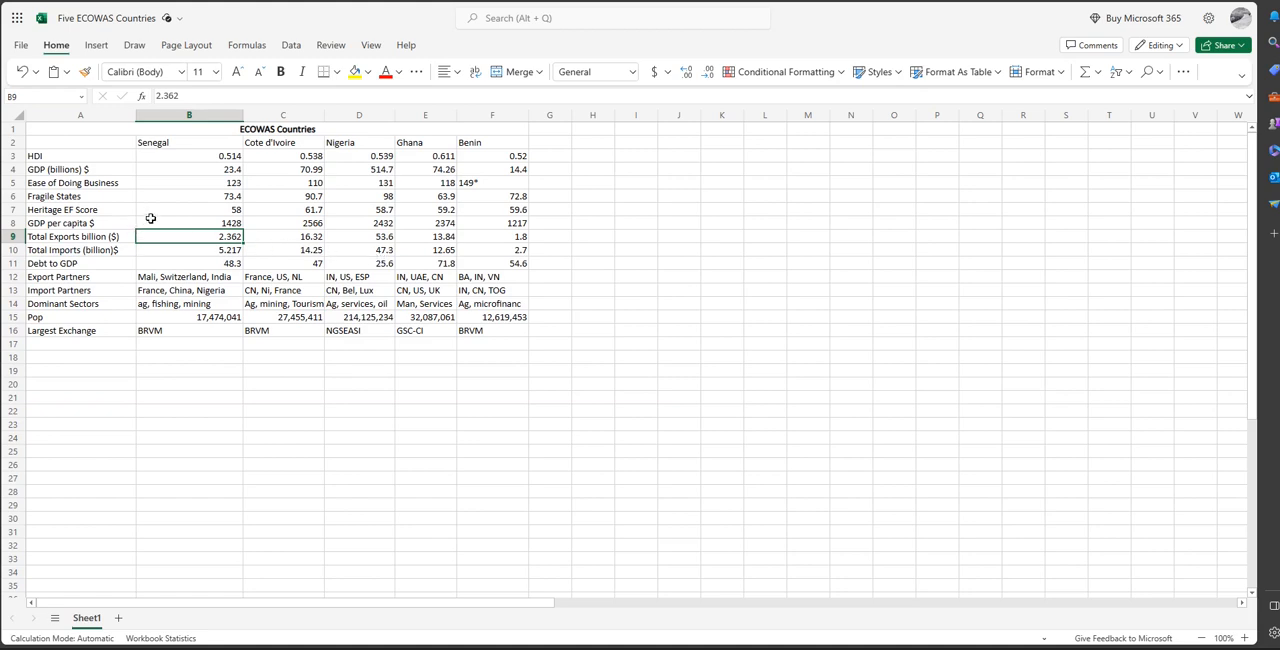
left_click(188, 145)
left_click_drag(193, 155, 472, 156)
left_click(96, 45)
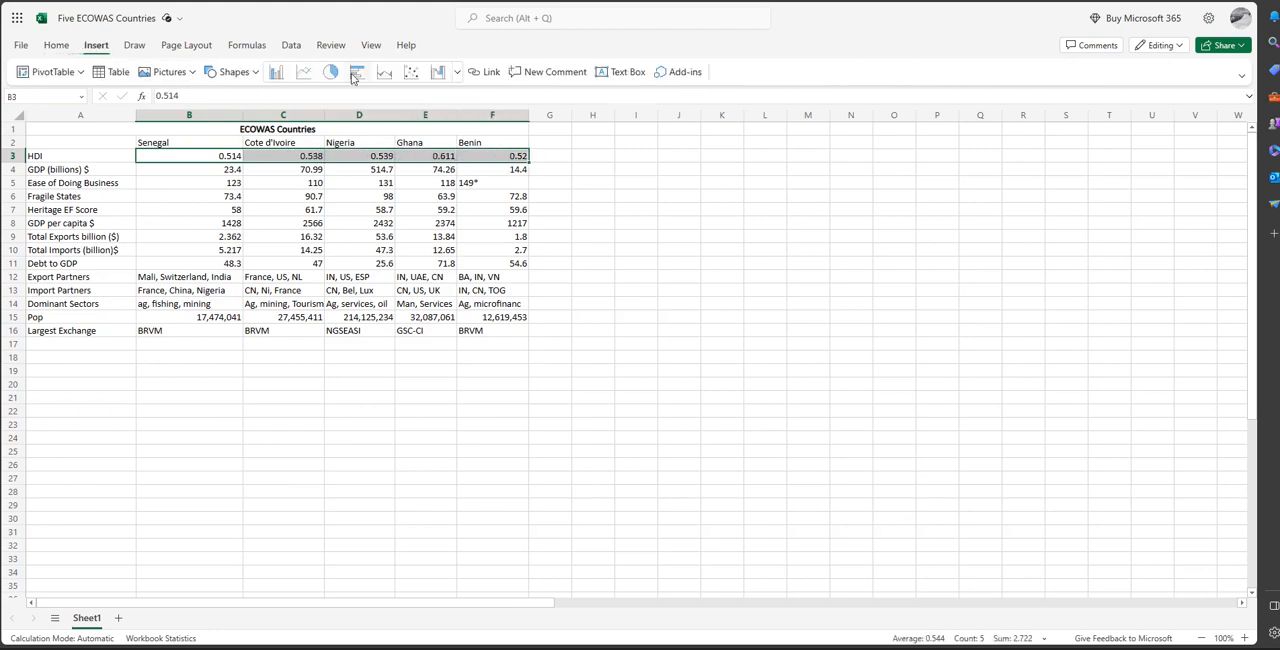
left_click(456, 73)
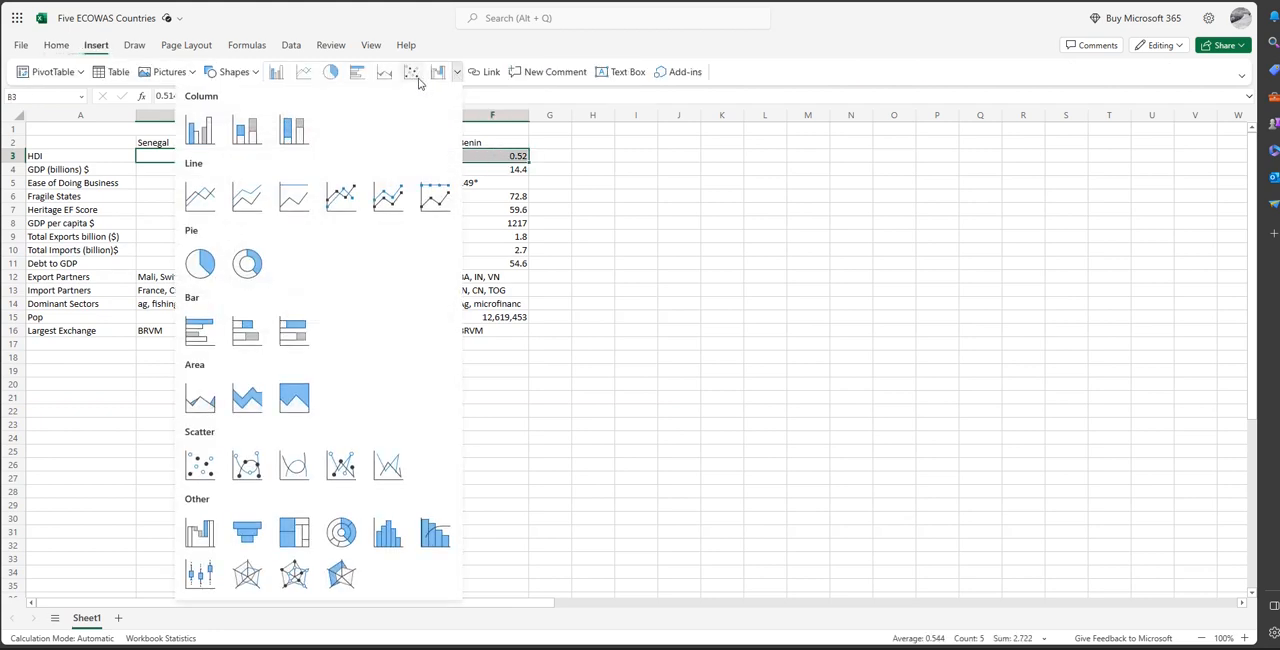
left_click(410, 73)
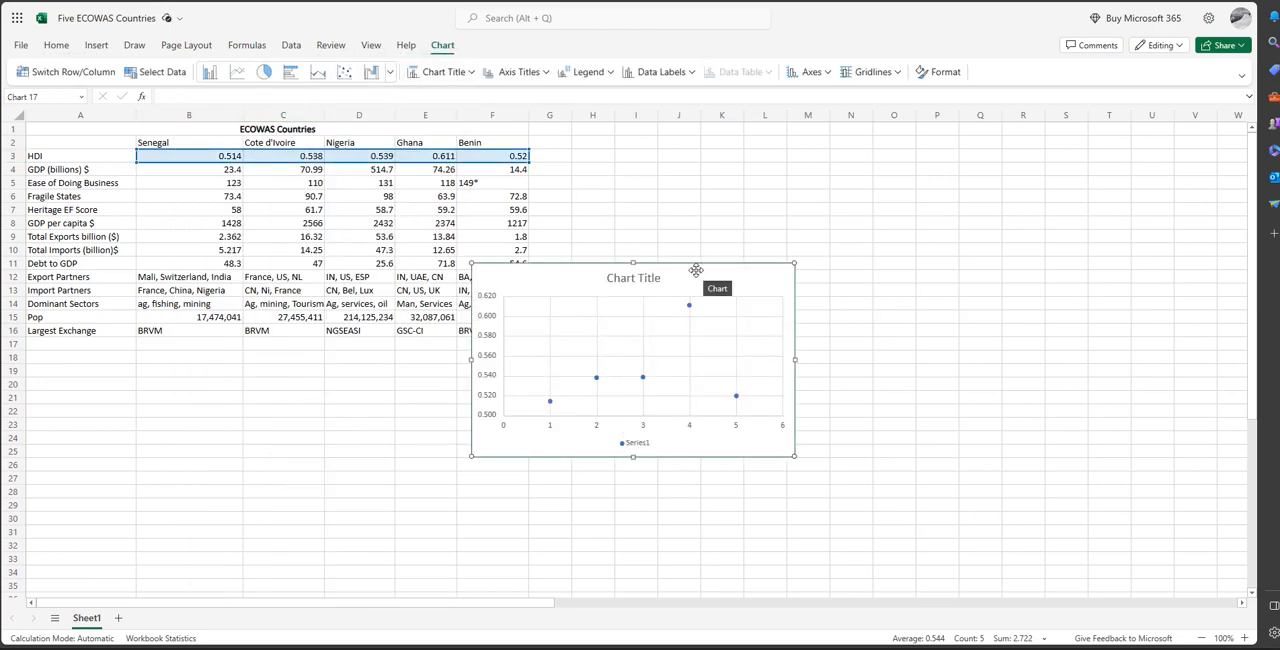
key("Delete")
Insert a markers-only scatter chart of the country names and HDI values in B2:F3, and delete the chart.
left_click(163, 152)
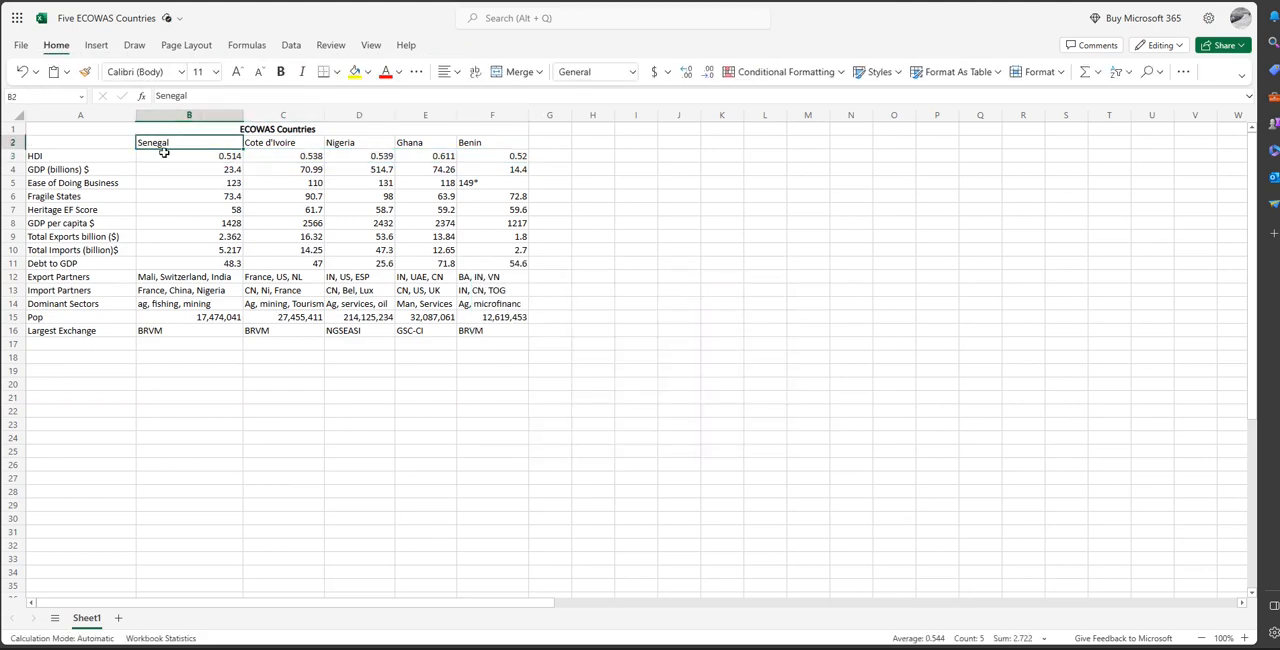
left_click_drag(164, 146, 482, 149)
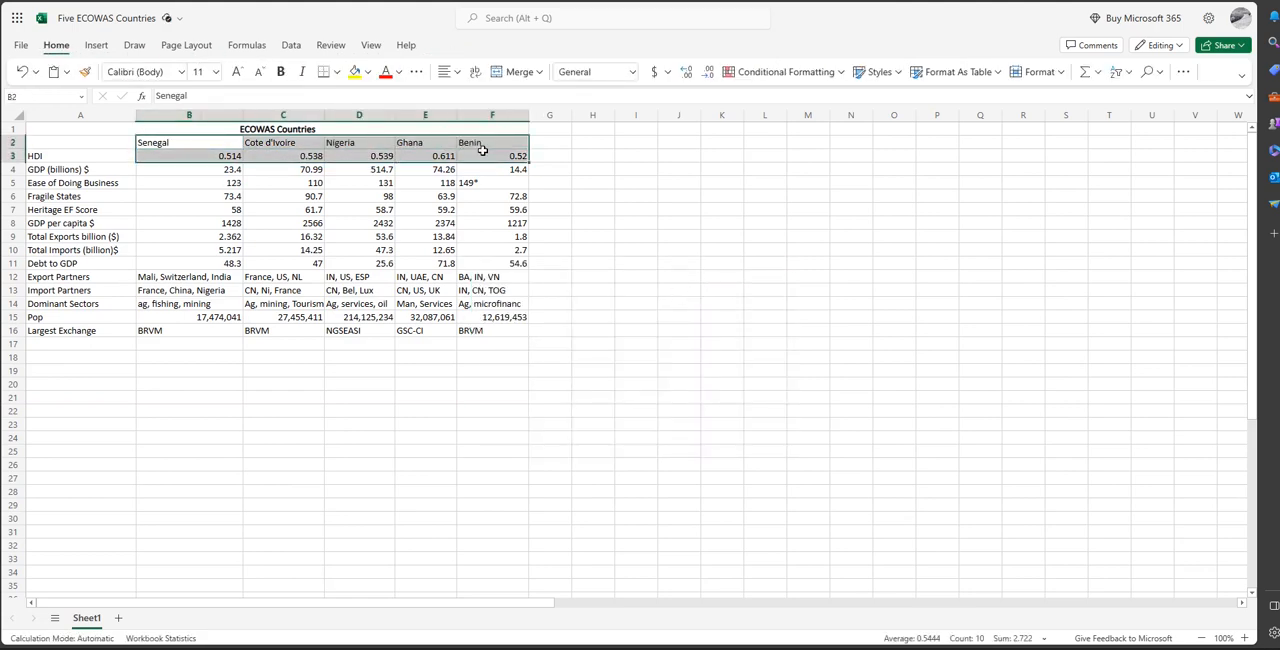
left_click(98, 47)
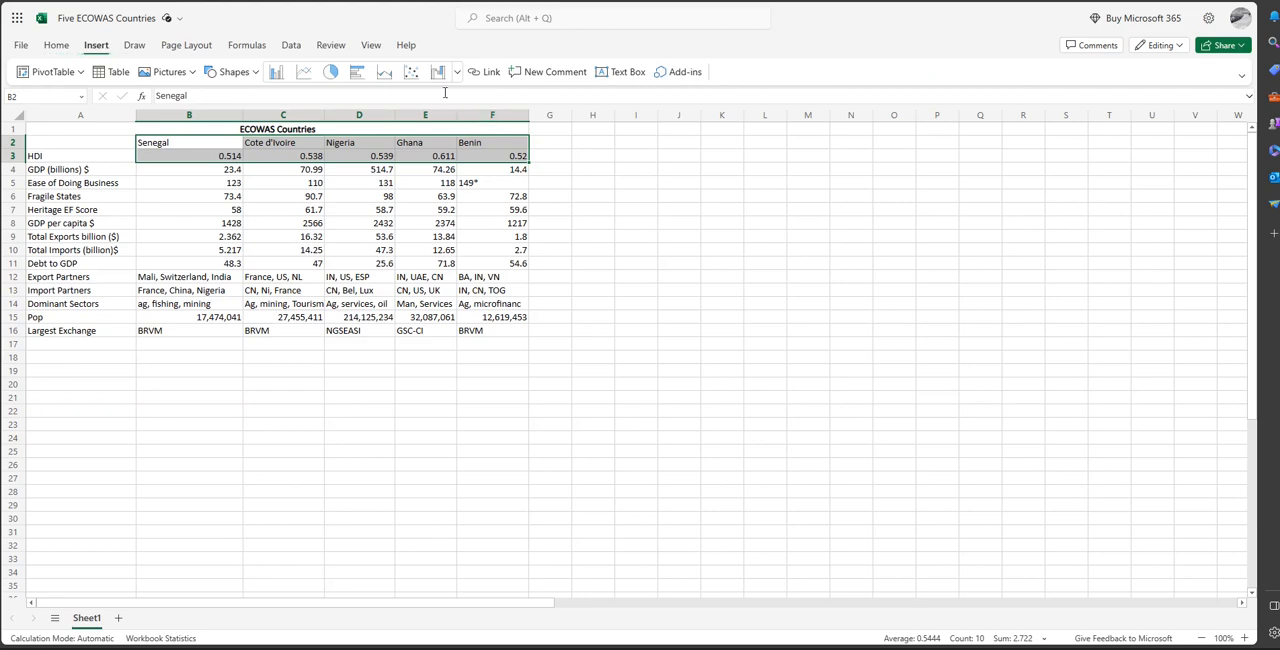
left_click(411, 72)
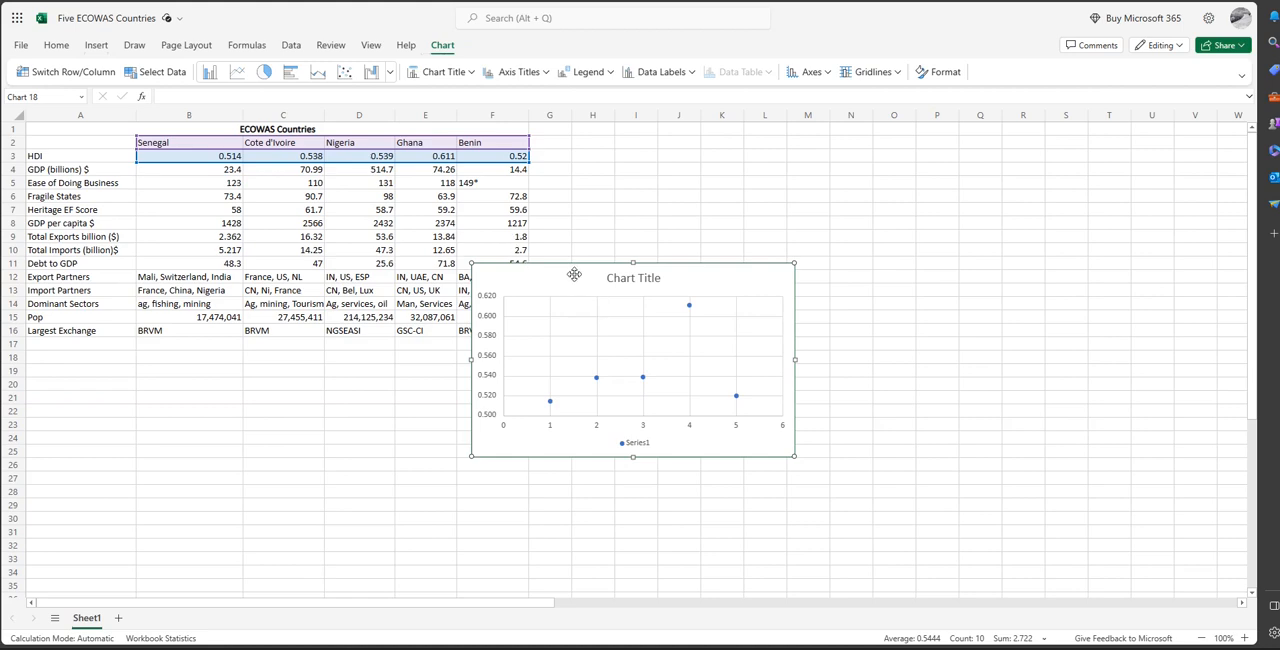
key("Delete")
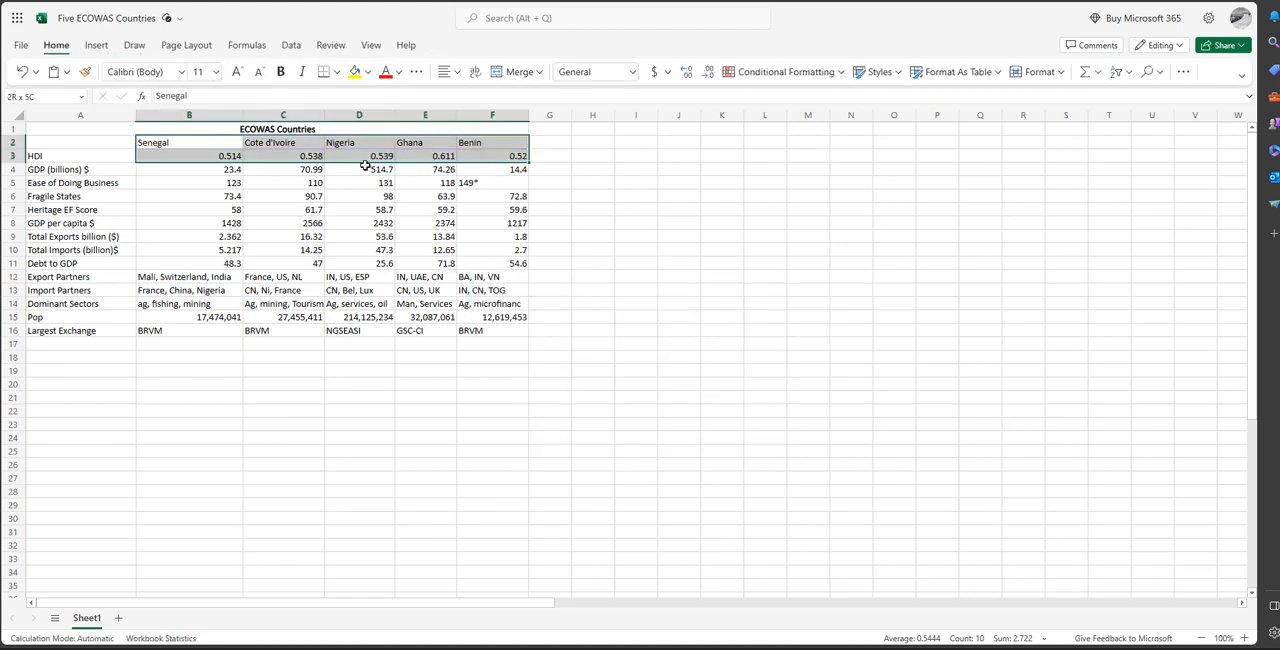
Insert a waterfall chart of the HDI row including its label, A3:F3, and delete the chart.
left_click(225, 144)
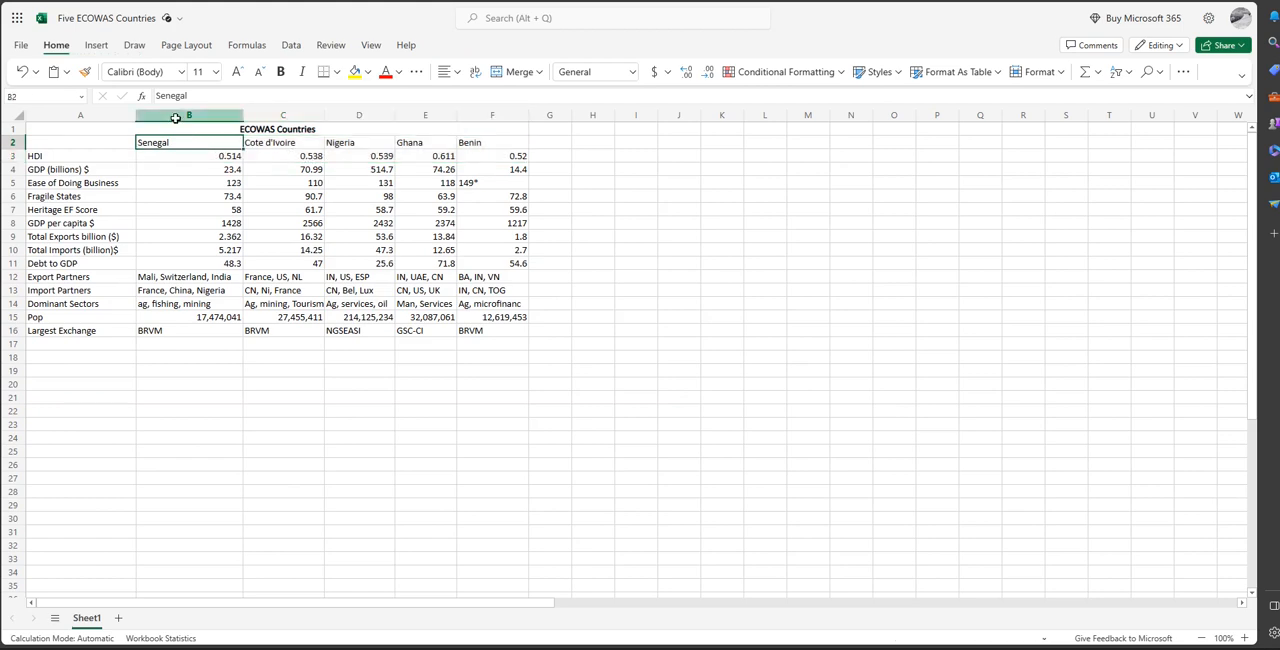
left_click(108, 48)
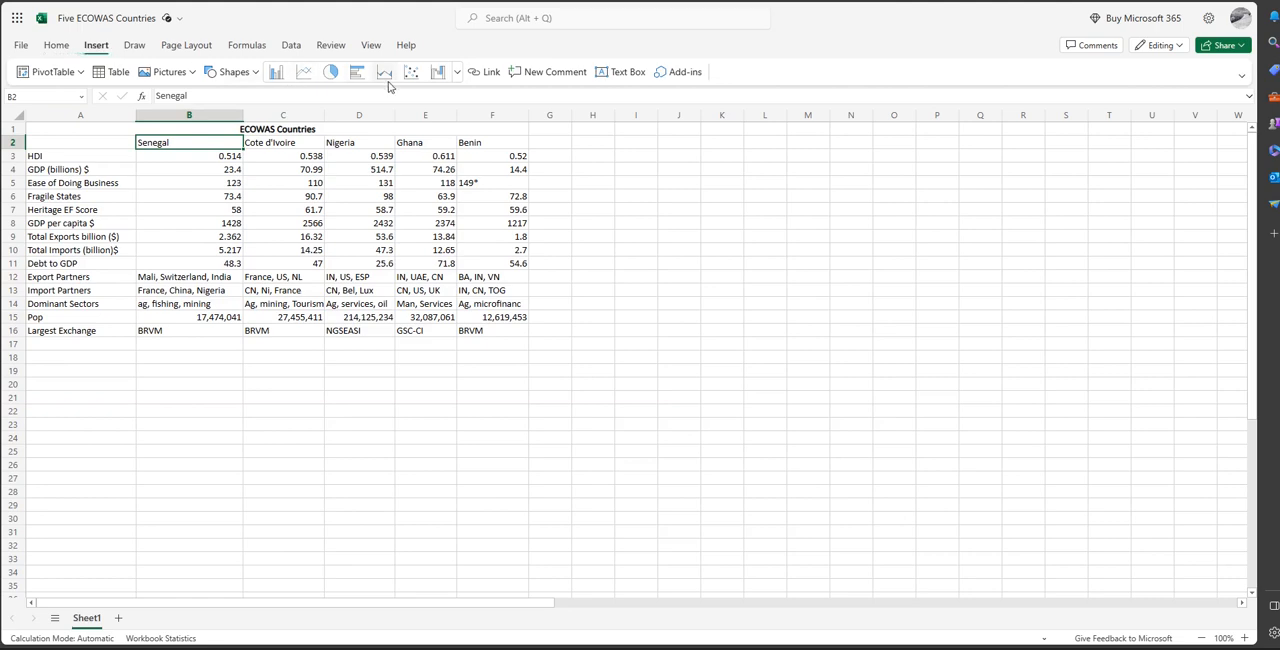
left_click_drag(108, 159, 487, 161)
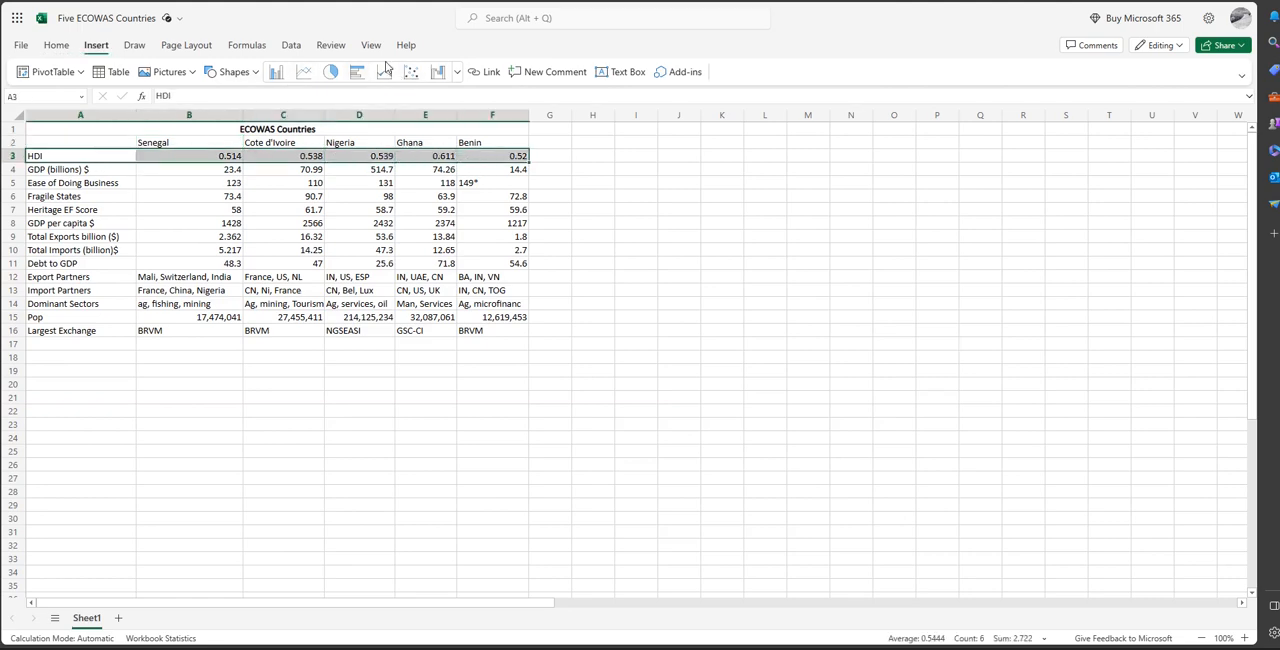
left_click(436, 80)
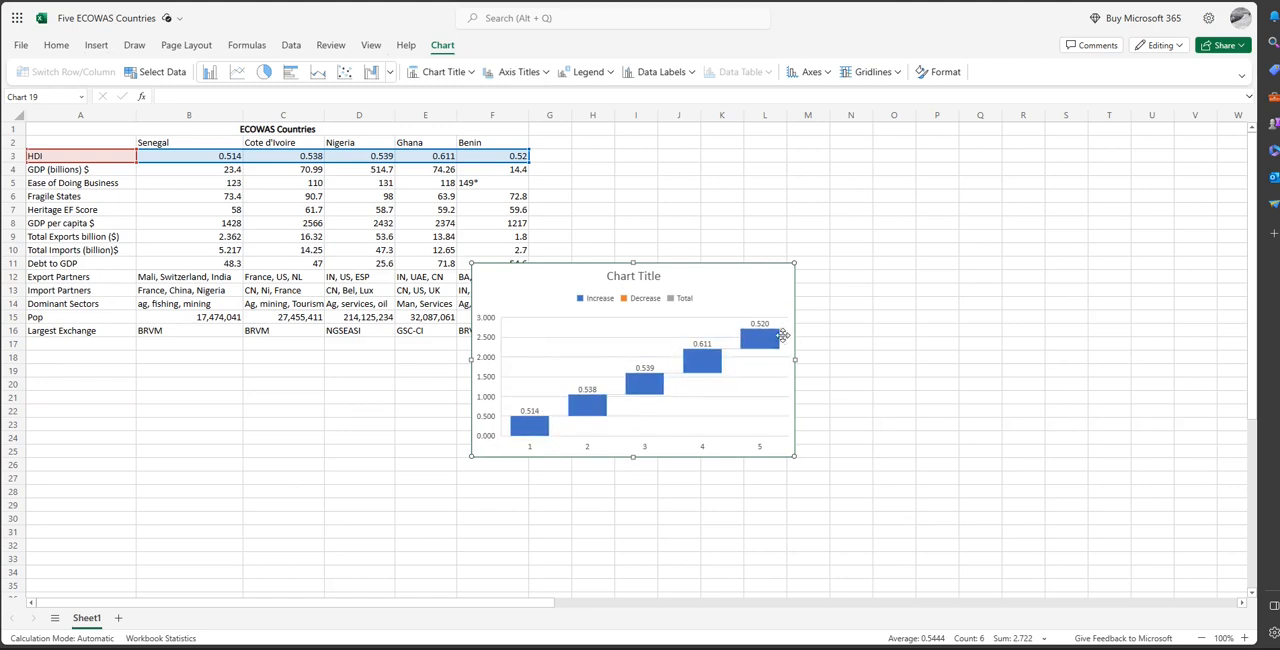
key("Delete")
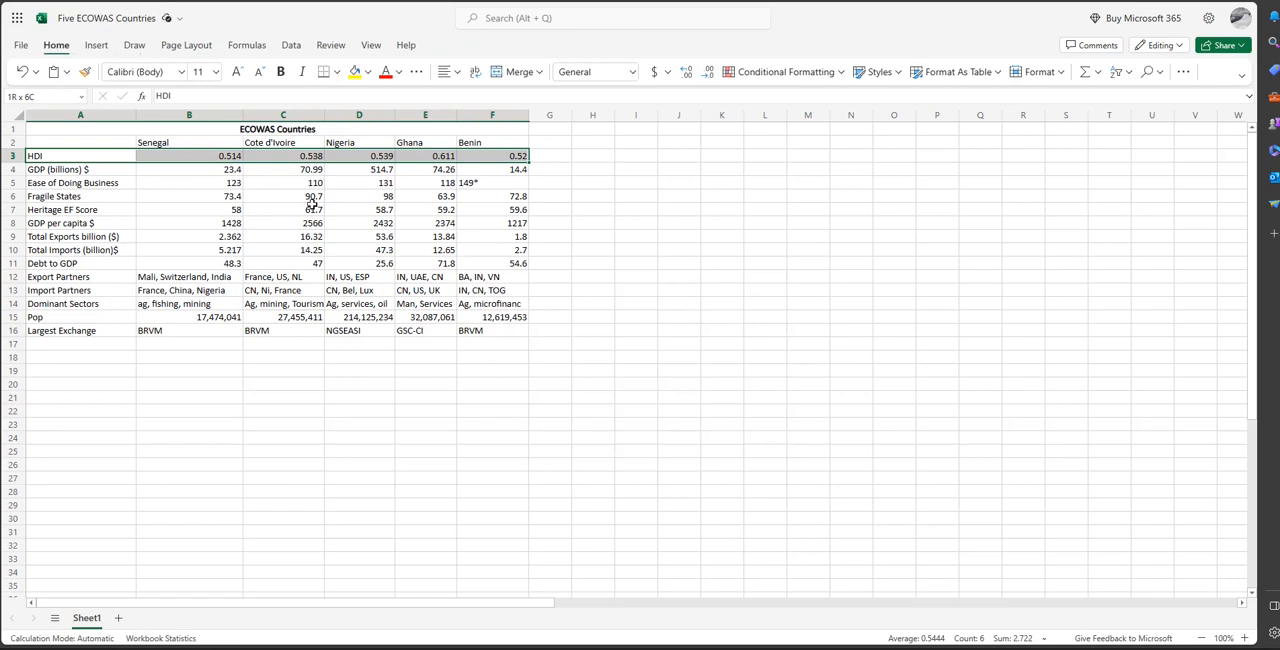
Insert a doughnut chart of the country names and HDI values in B2:F3.
left_click(268, 155)
left_click_drag(181, 147, 226, 144)
left_click_drag(224, 144, 385, 154)
left_click(453, 153)
left_click_drag(470, 153, 210, 141)
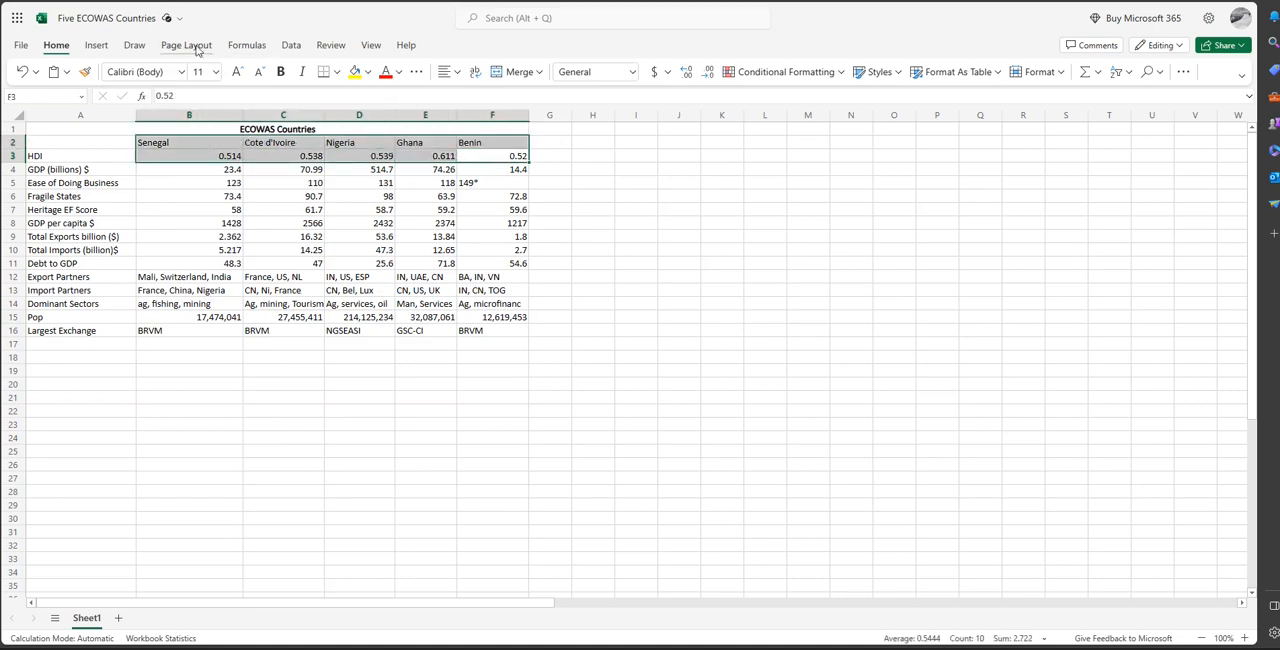
left_click(96, 45)
left_click(456, 71)
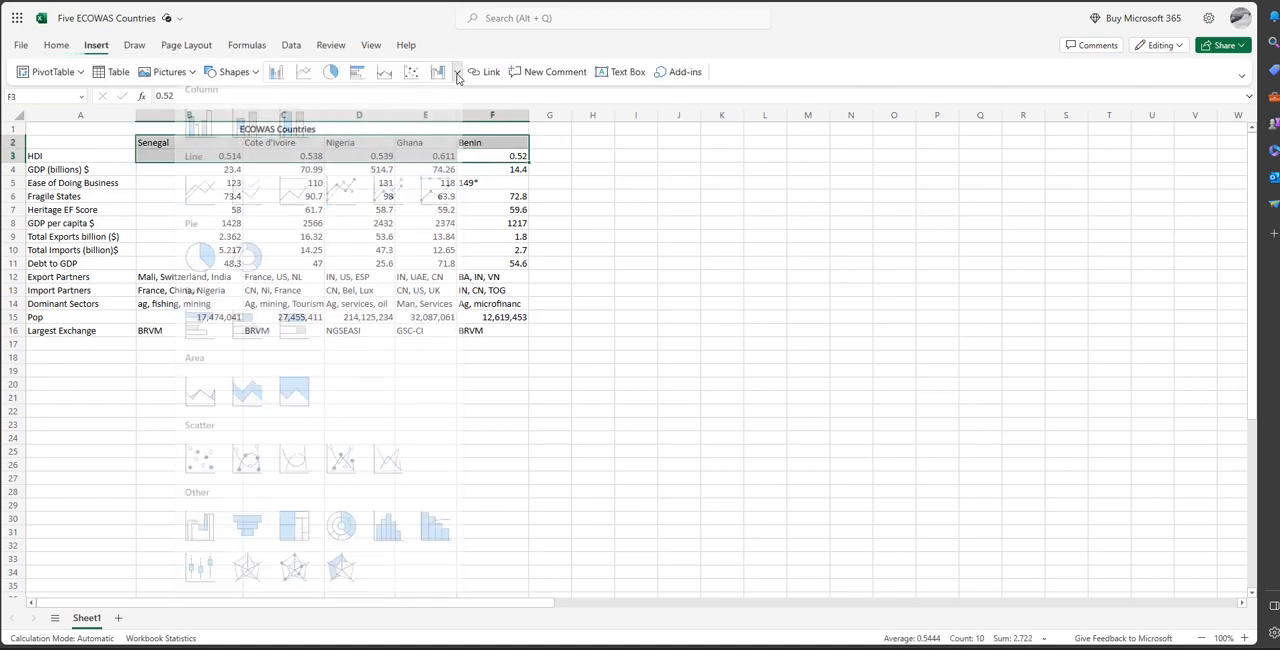
left_click(241, 276)
Inspect the segments of the HDI doughnut chart, and delete the chart.
left_click(620, 318)
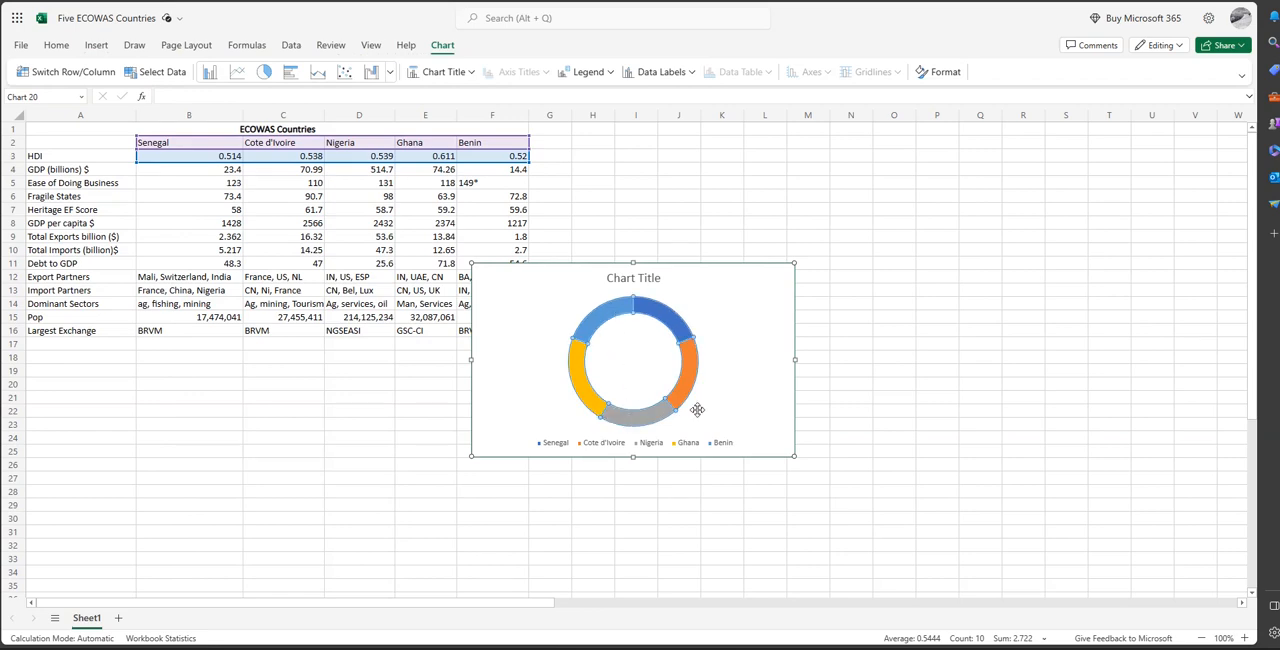
left_click(677, 322)
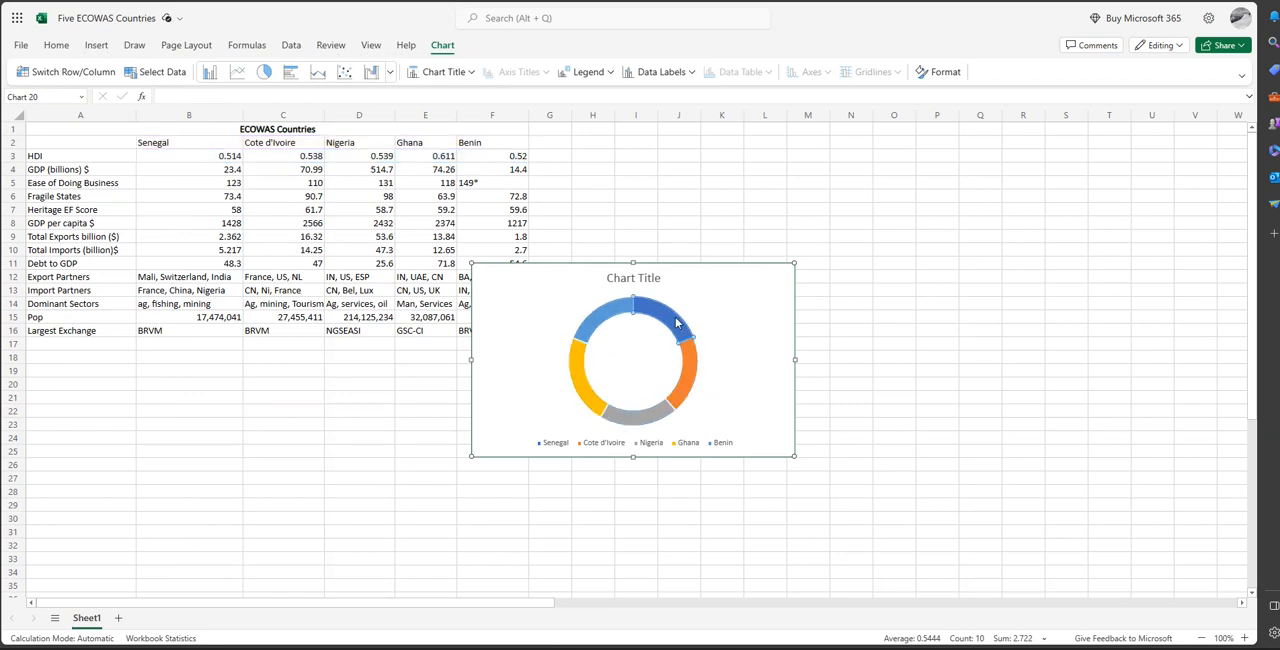
left_click(608, 320)
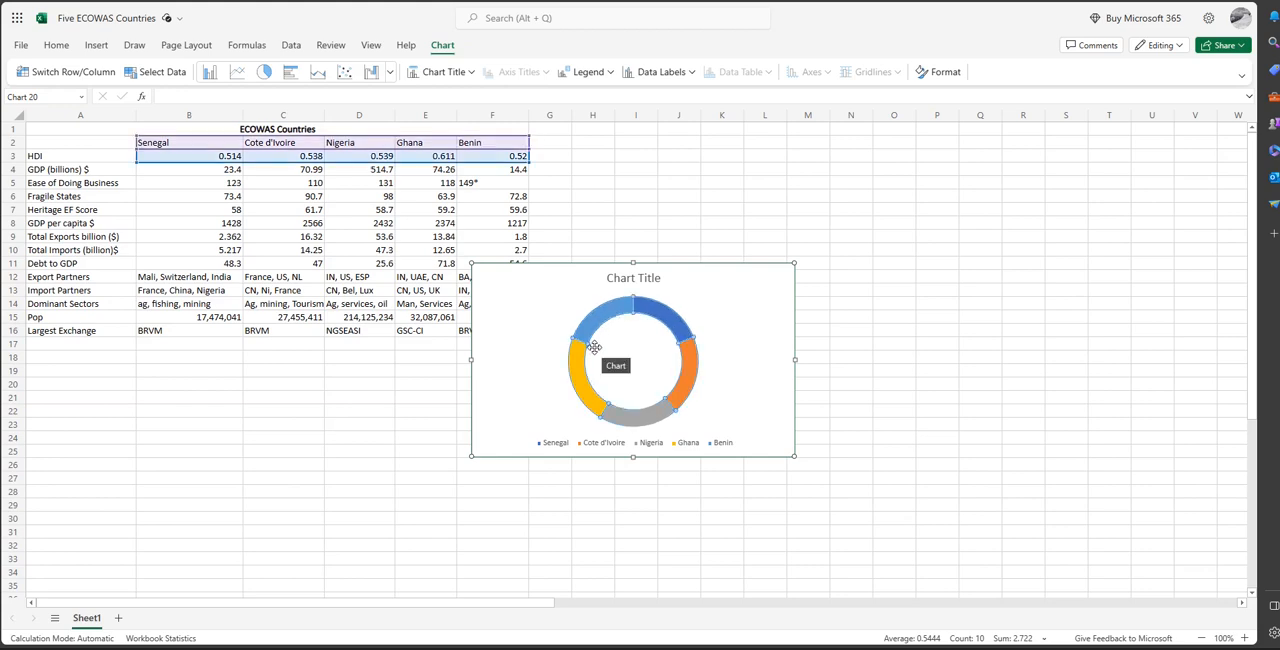
left_click(776, 284)
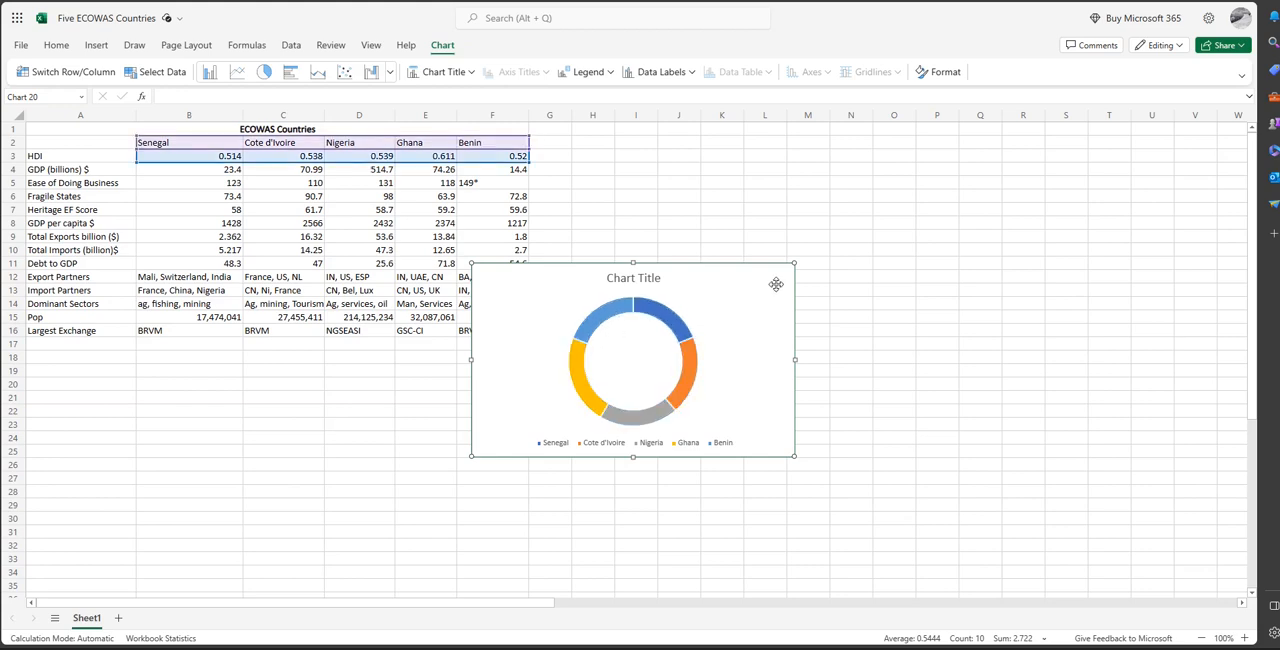
key("Delete")
Insert a doughnut chart of the country names in B2:F2 and the GDP (billions) values in B4:F4.
left_click(222, 171)
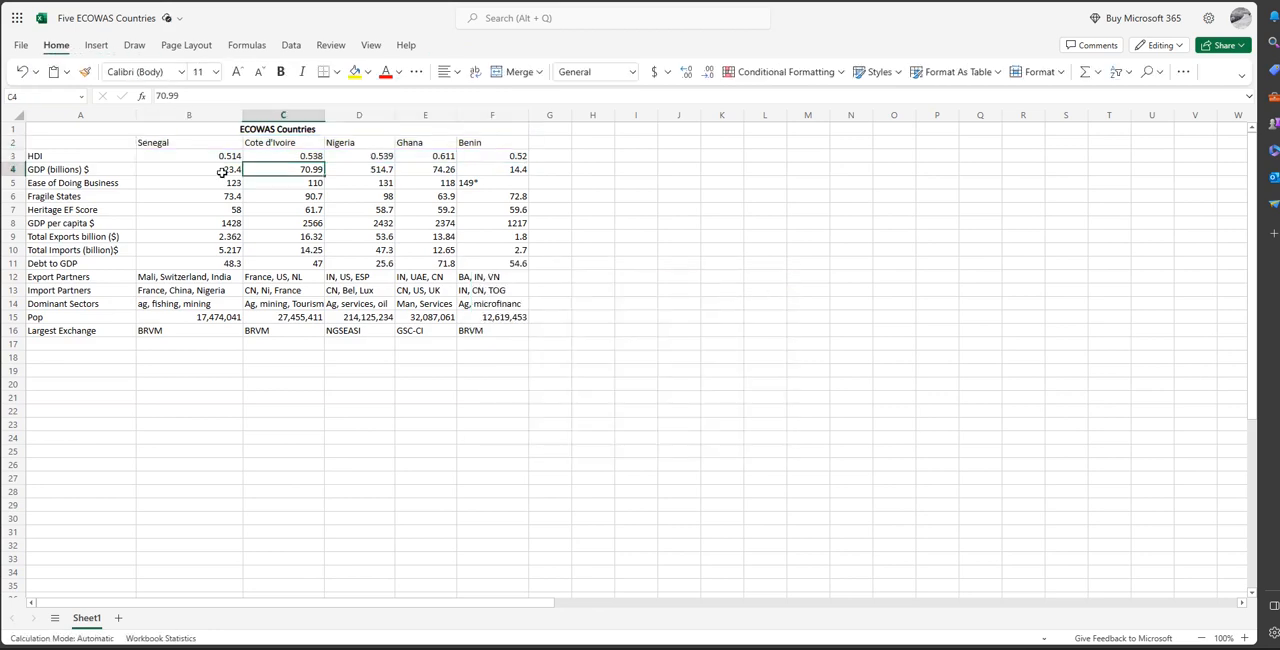
left_click_drag(220, 171, 480, 173)
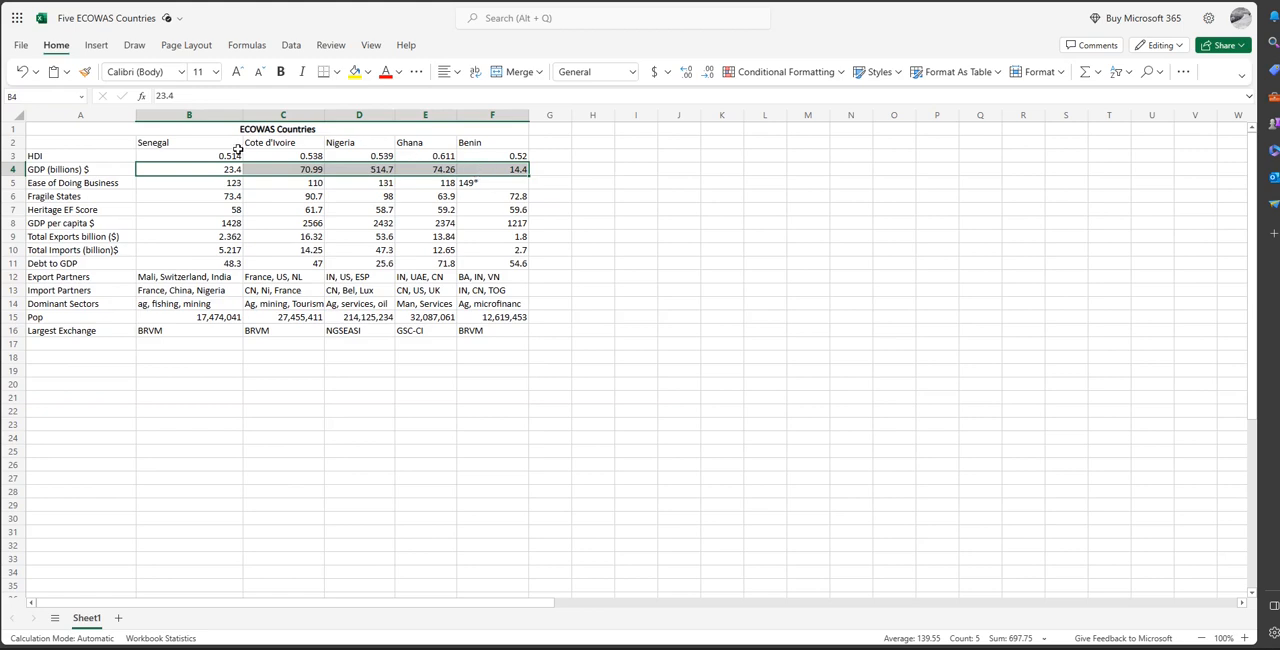
left_click_drag(226, 145, 478, 145)
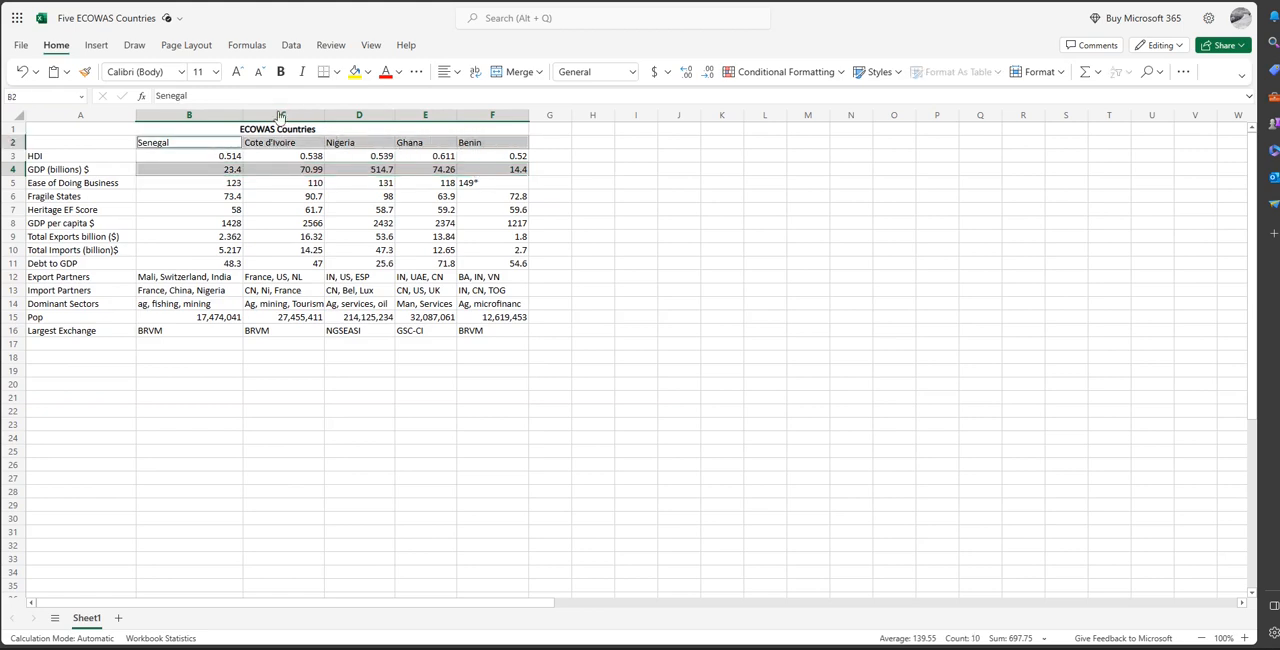
left_click(96, 45)
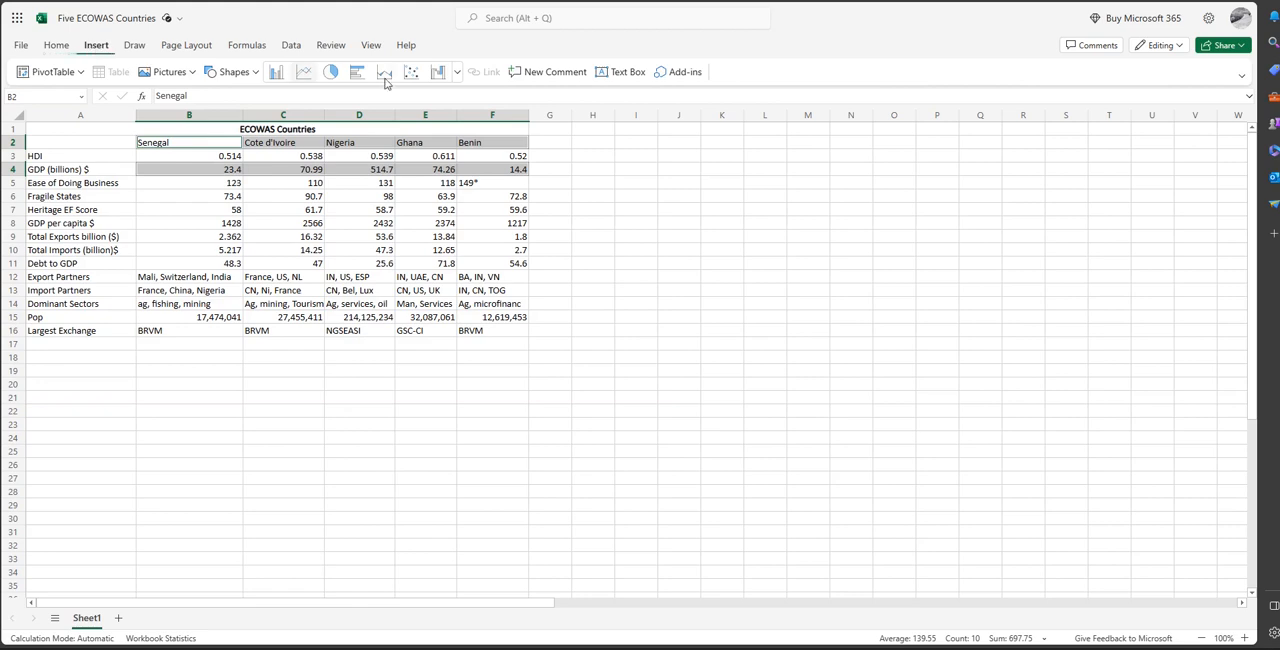
left_click(456, 72)
left_click(250, 270)
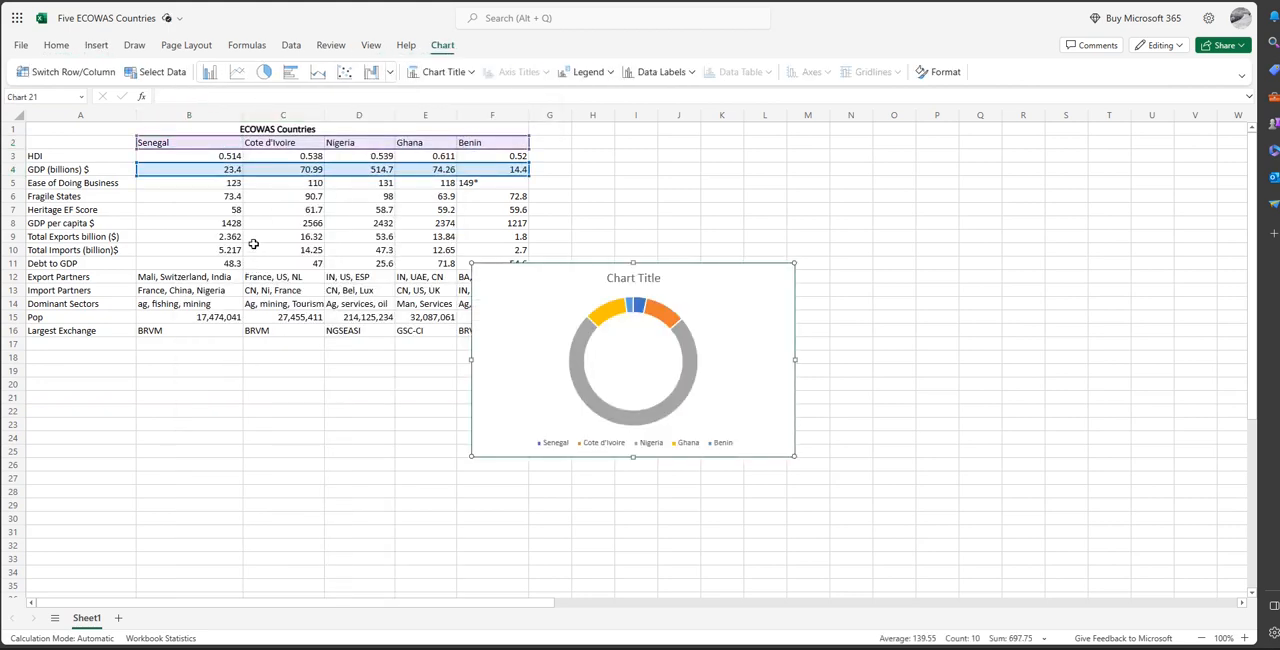
Inspect Nigeria's segment in the GDP doughnut chart, and delete the chart.
left_click(628, 420)
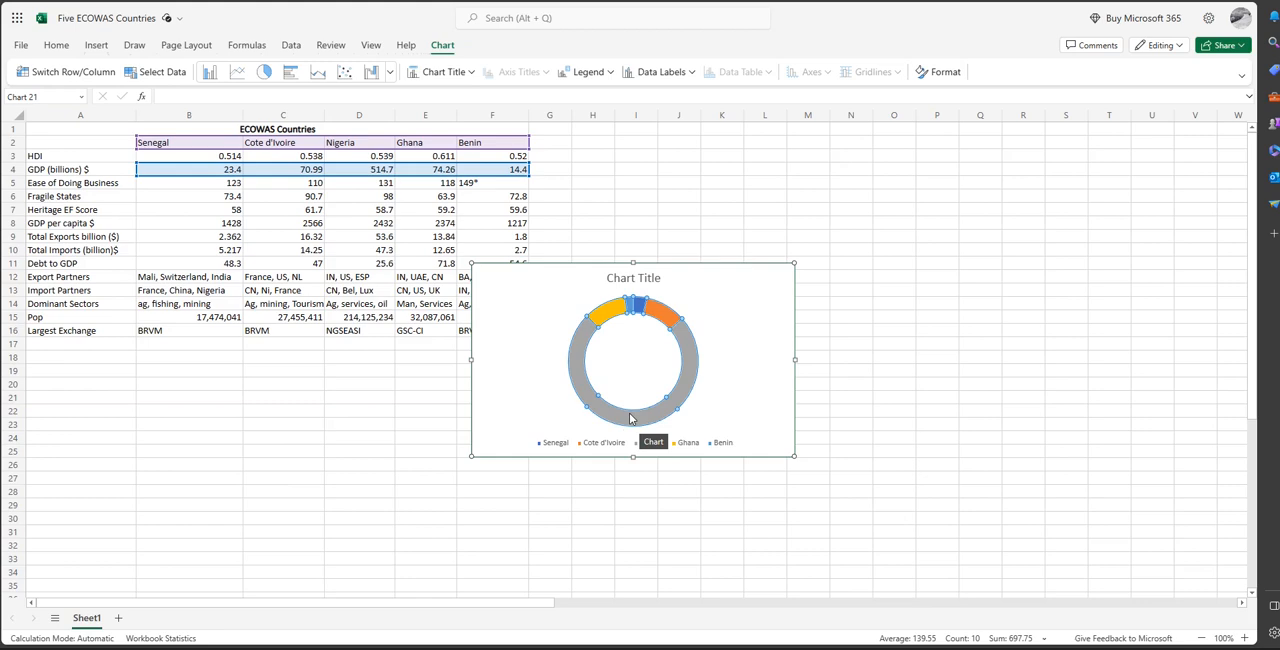
left_click(678, 395)
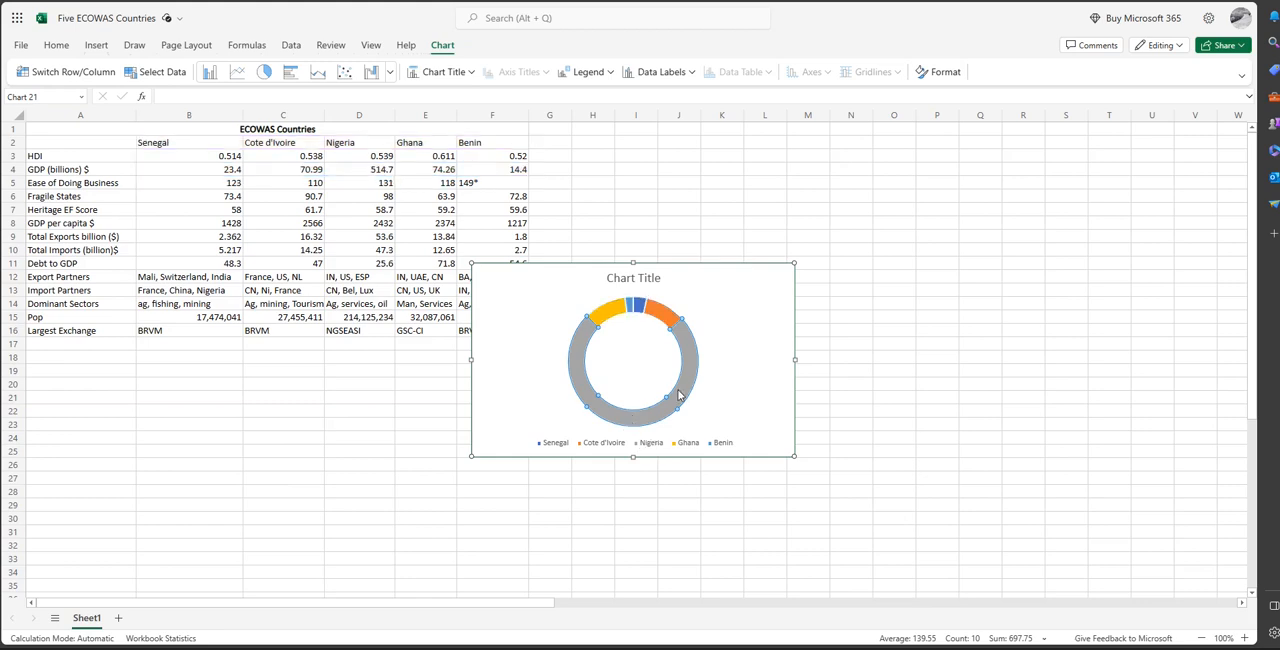
left_click(694, 381)
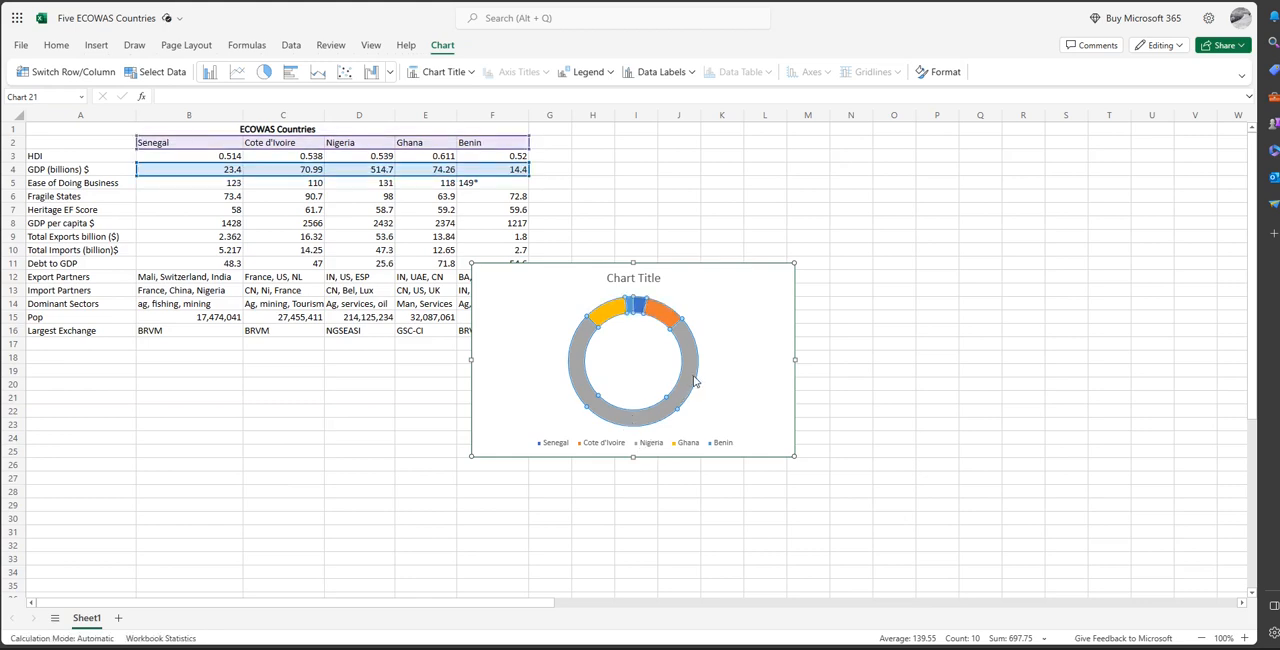
key("Delete")
key("Delete")
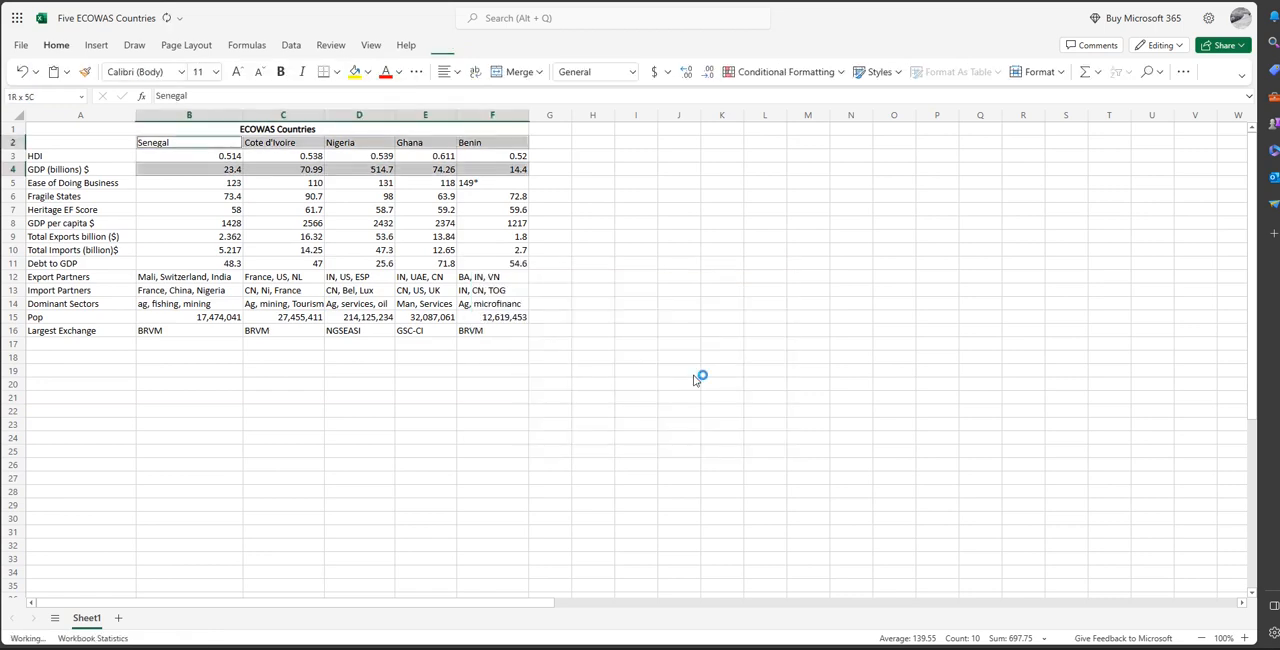
left_click(95, 52)
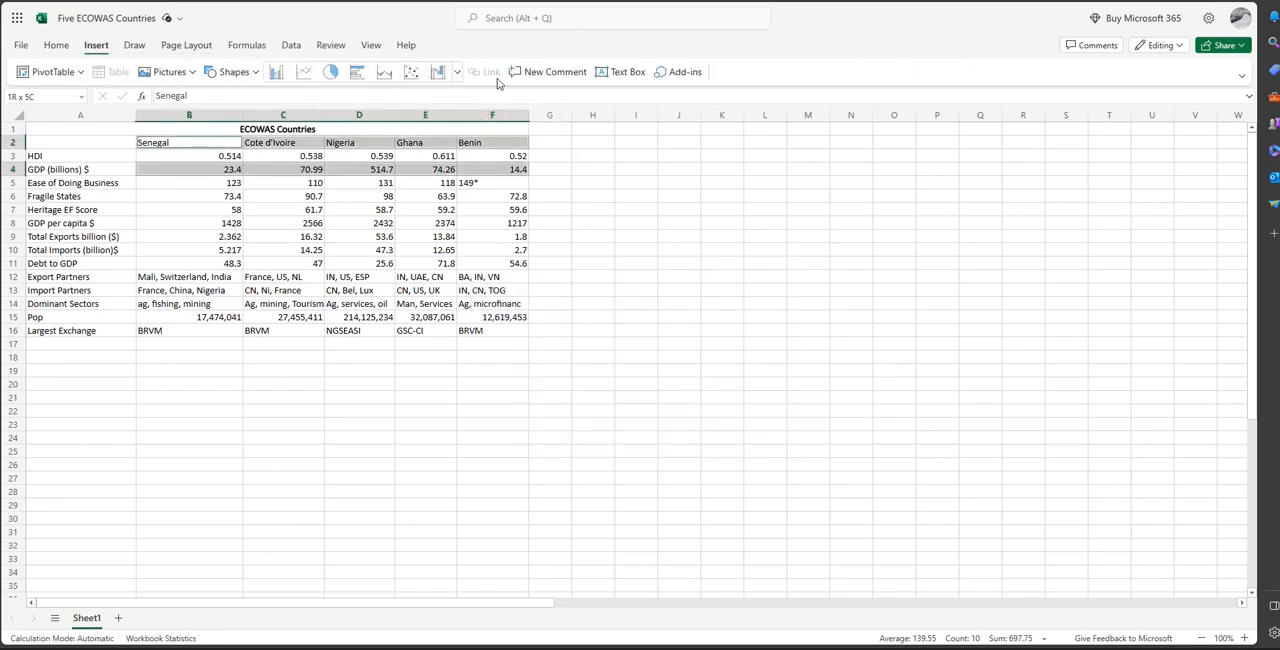
left_click(200, 139)
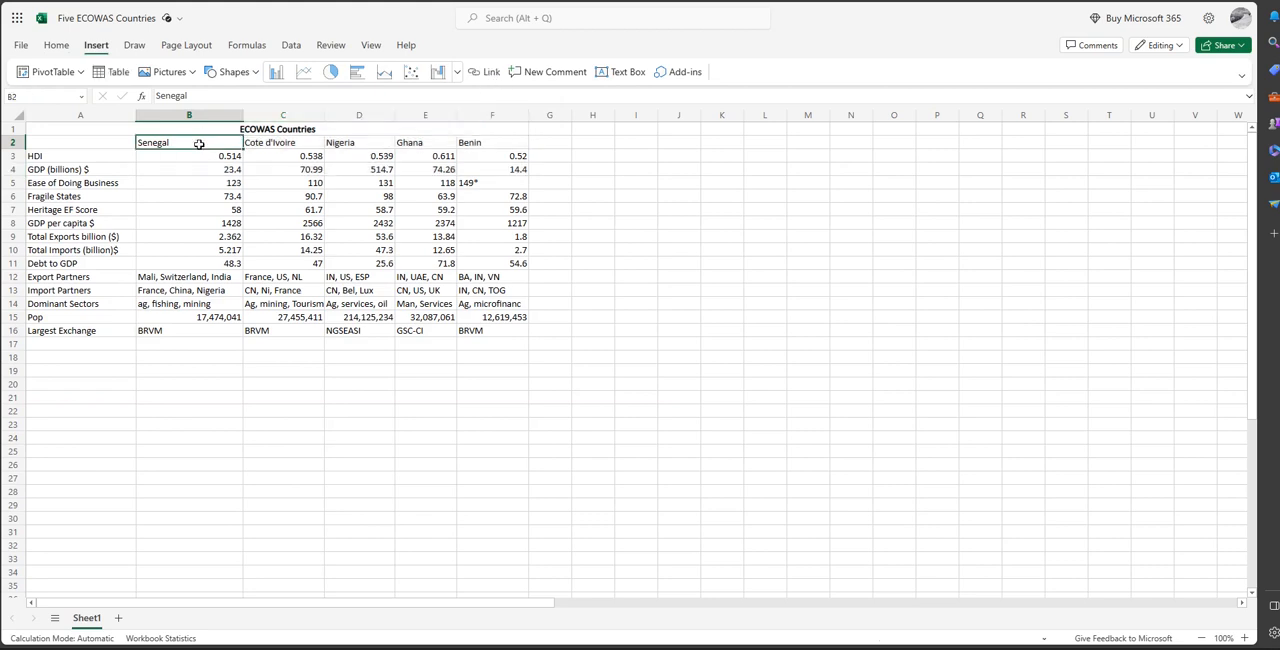
double_click(198, 138)
left_click(484, 72)
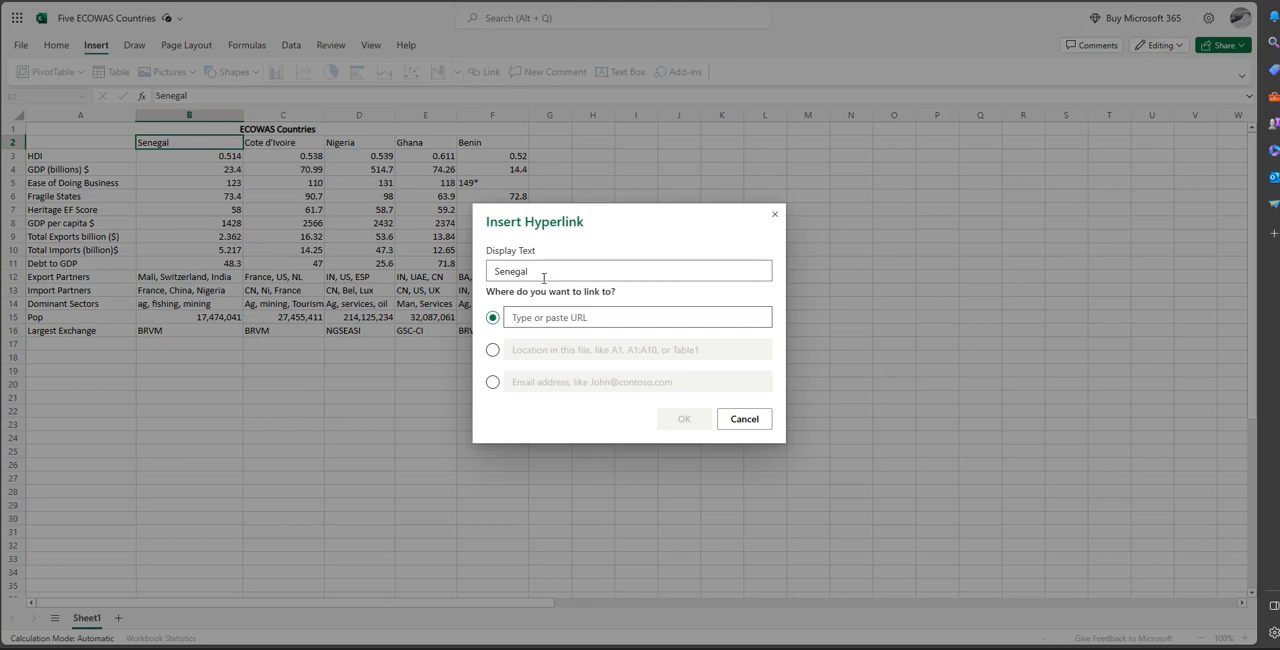
type("www.google.com")
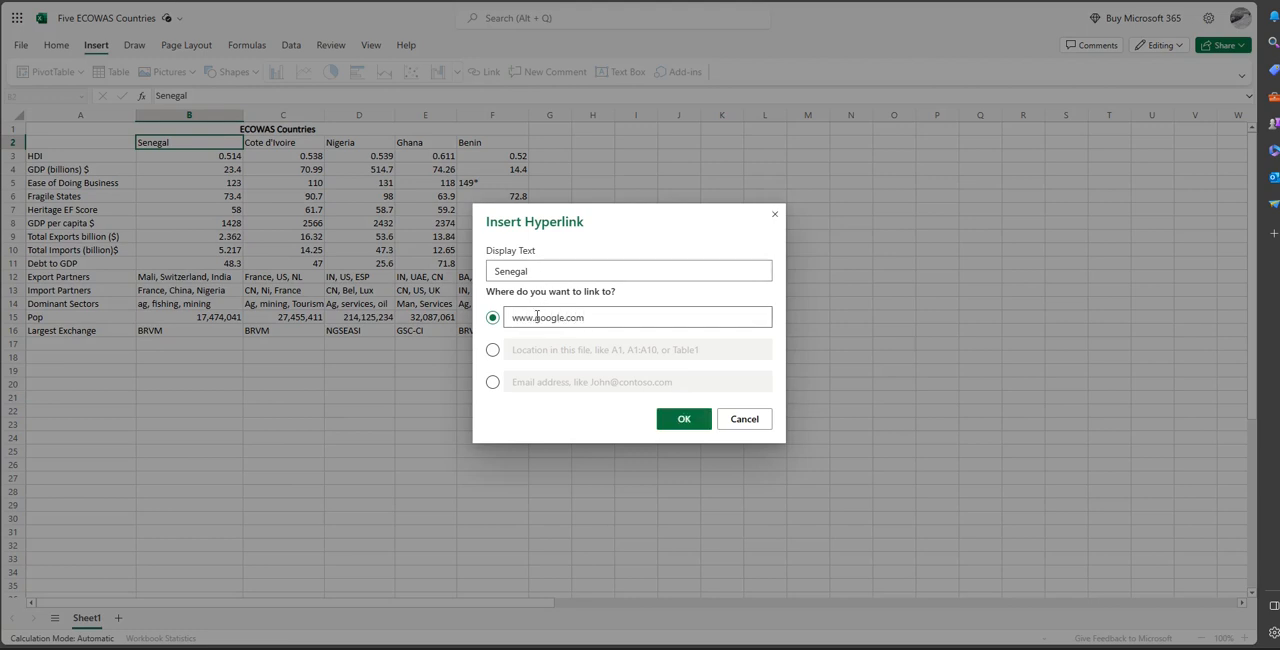
key("Return")
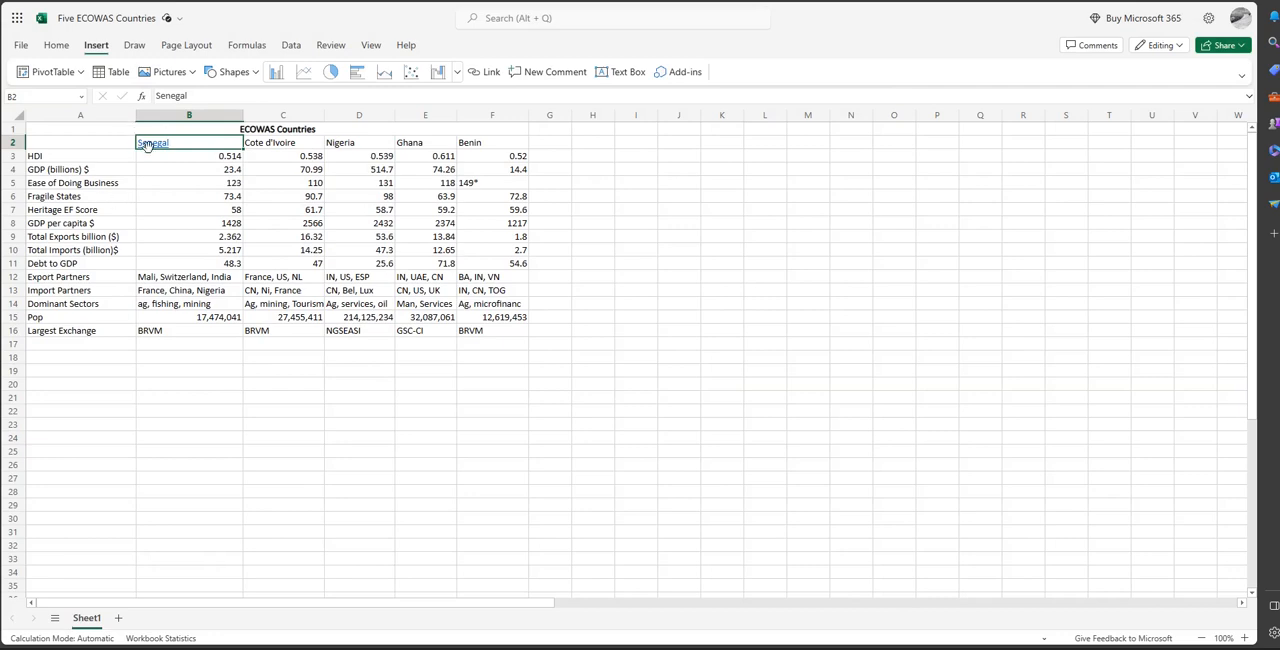
key("ctrl+z")
Start a new comment on the Senegal cell B2, and discard it without posting.
left_click(550, 74)
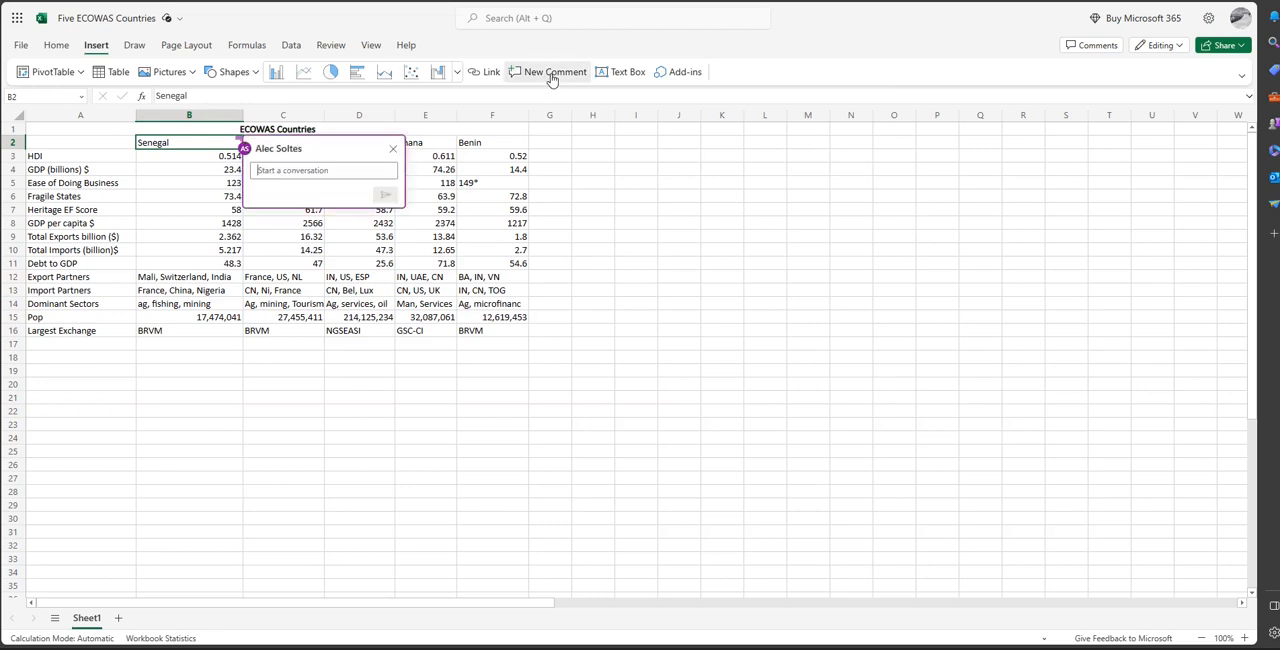
left_click(203, 170)
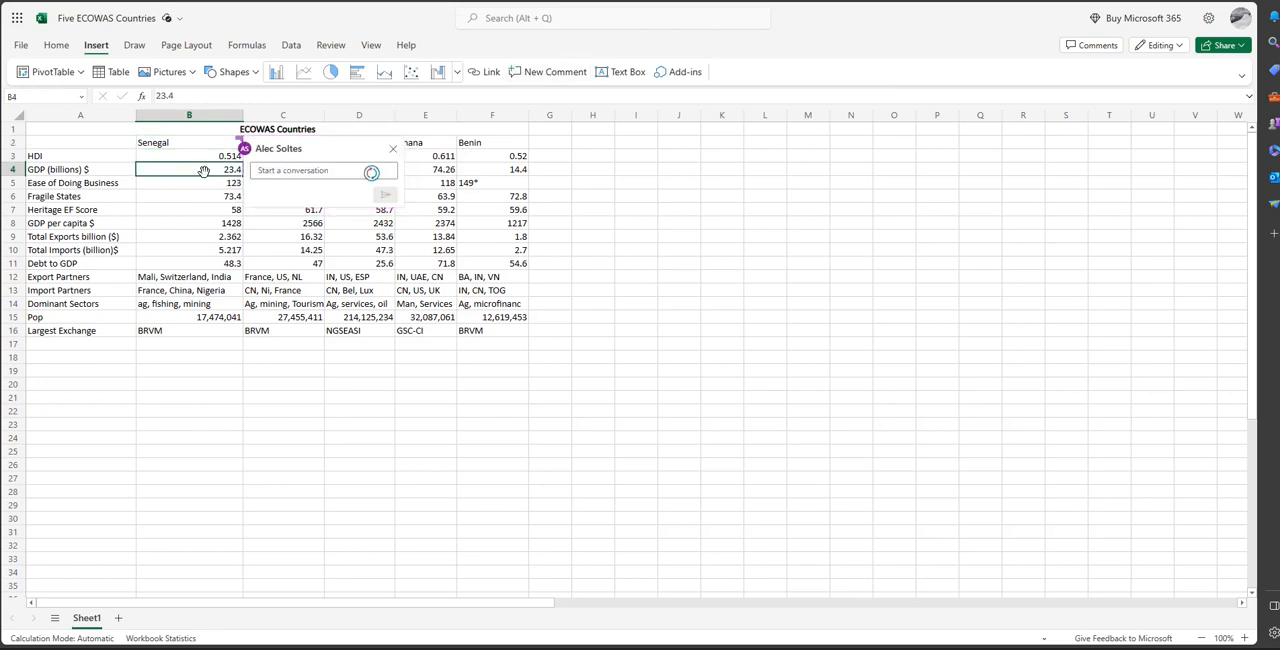
left_click(337, 151)
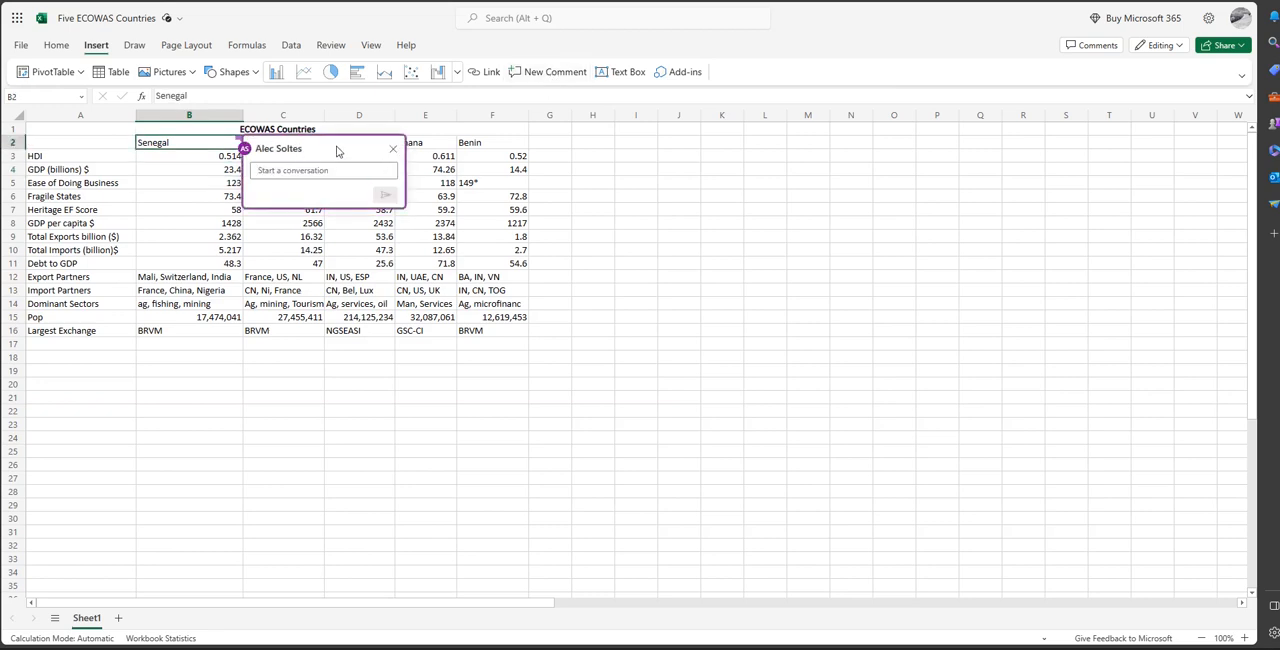
left_click(392, 148)
Post the comment "hello" on Senegal's Ease of Doing Business cell B5, and delete the comment thread.
left_click(201, 185)
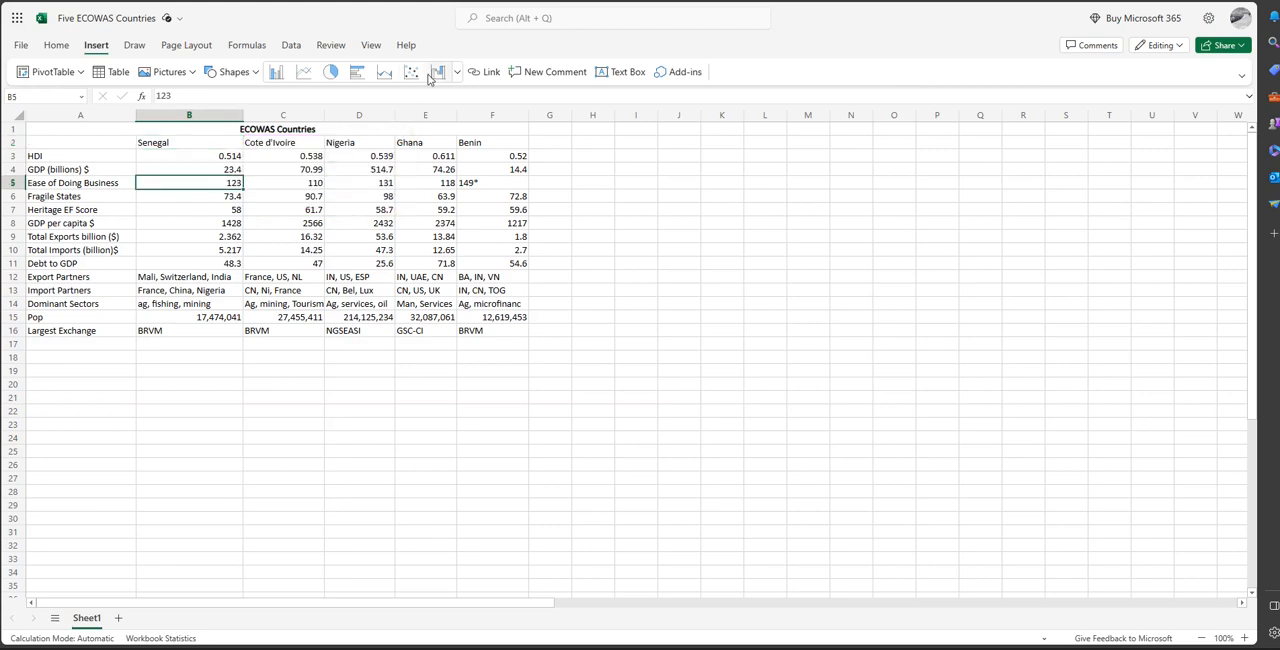
left_click(568, 76)
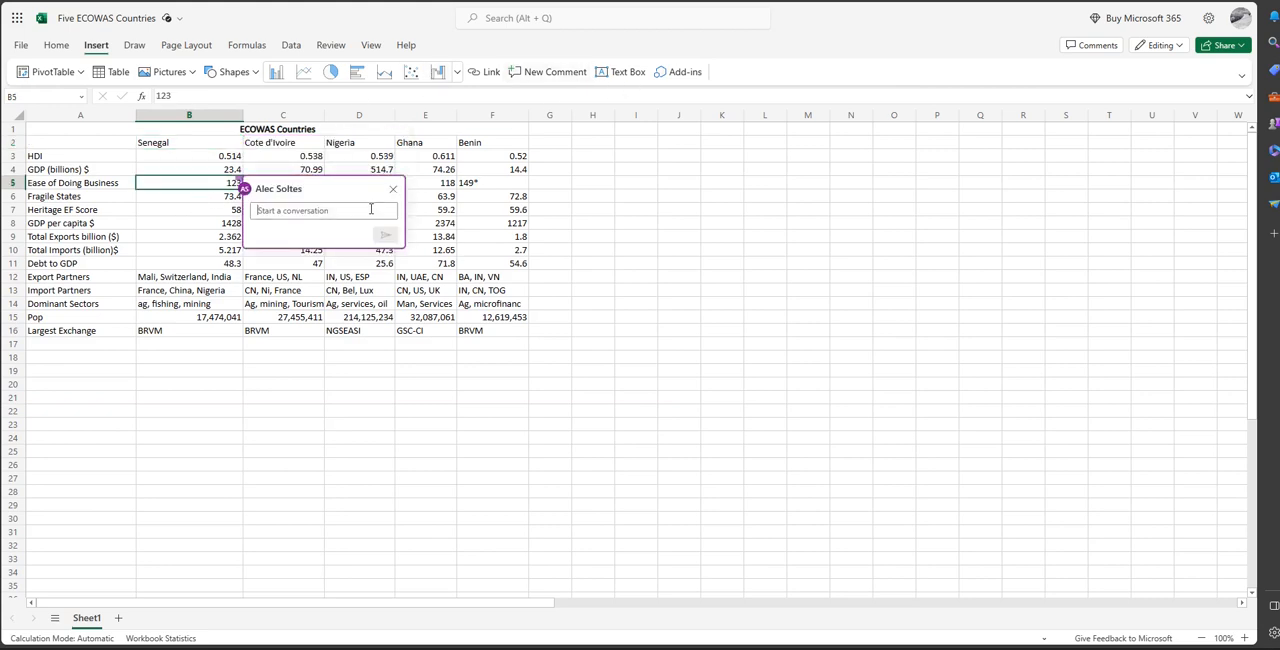
type("Hello")
key("Return")
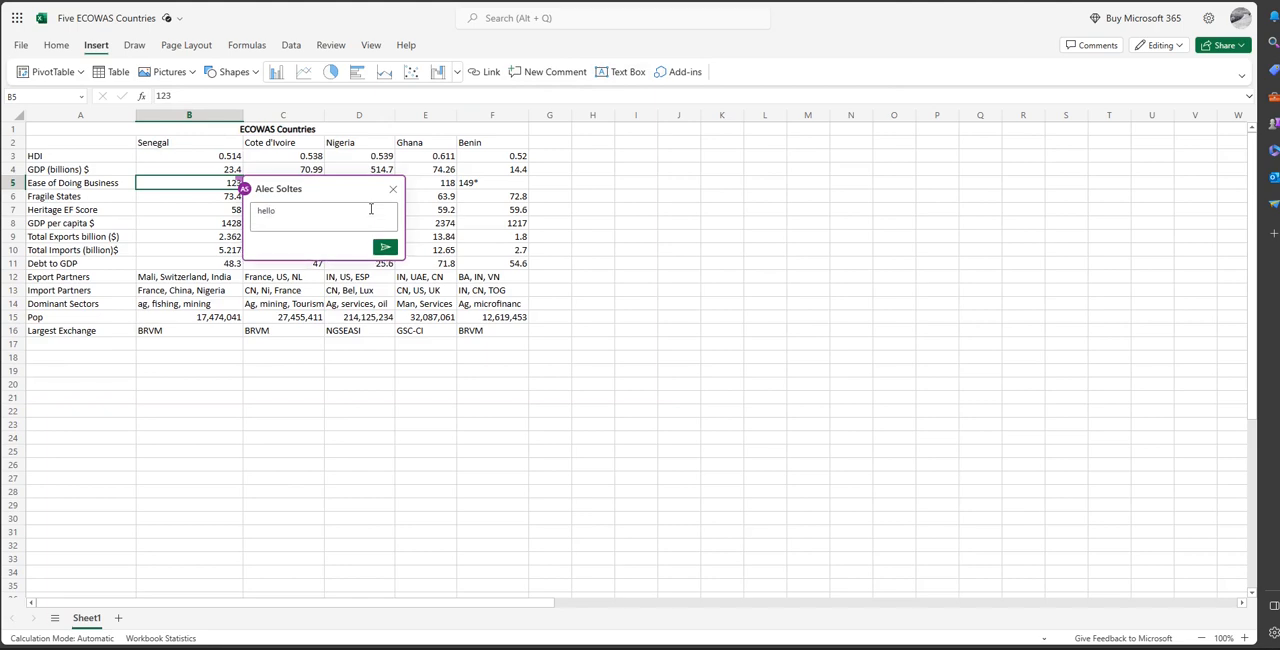
left_click(386, 246)
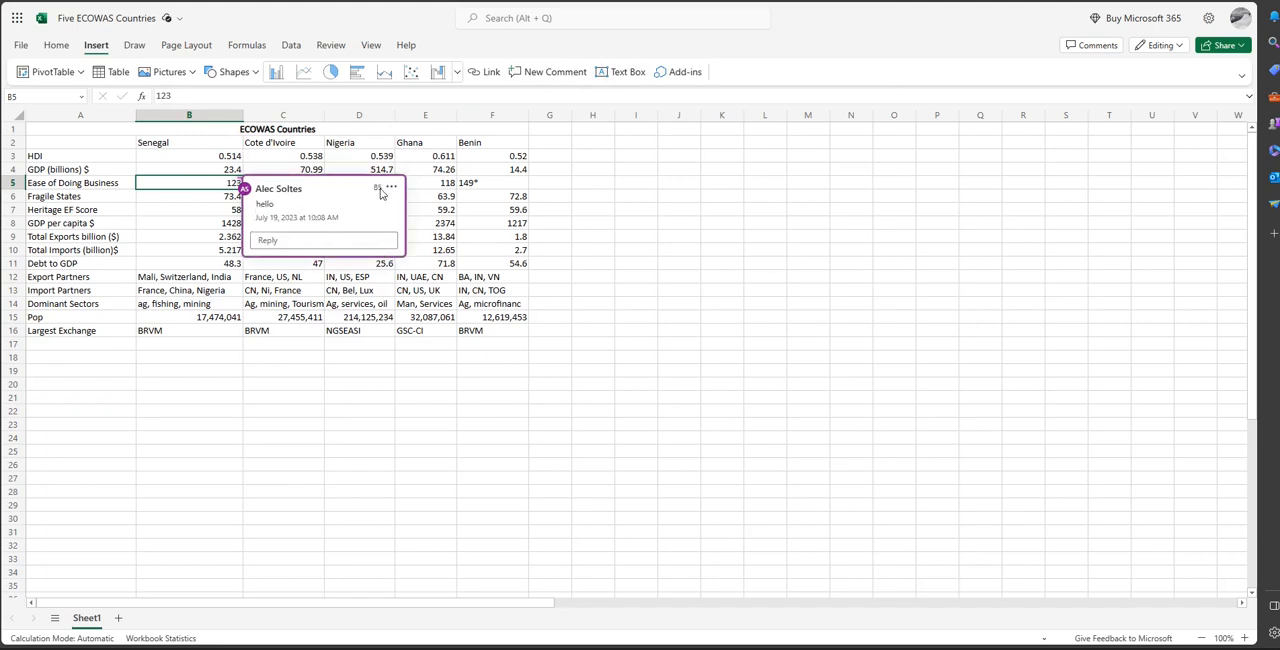
left_click(391, 188)
left_click(350, 256)
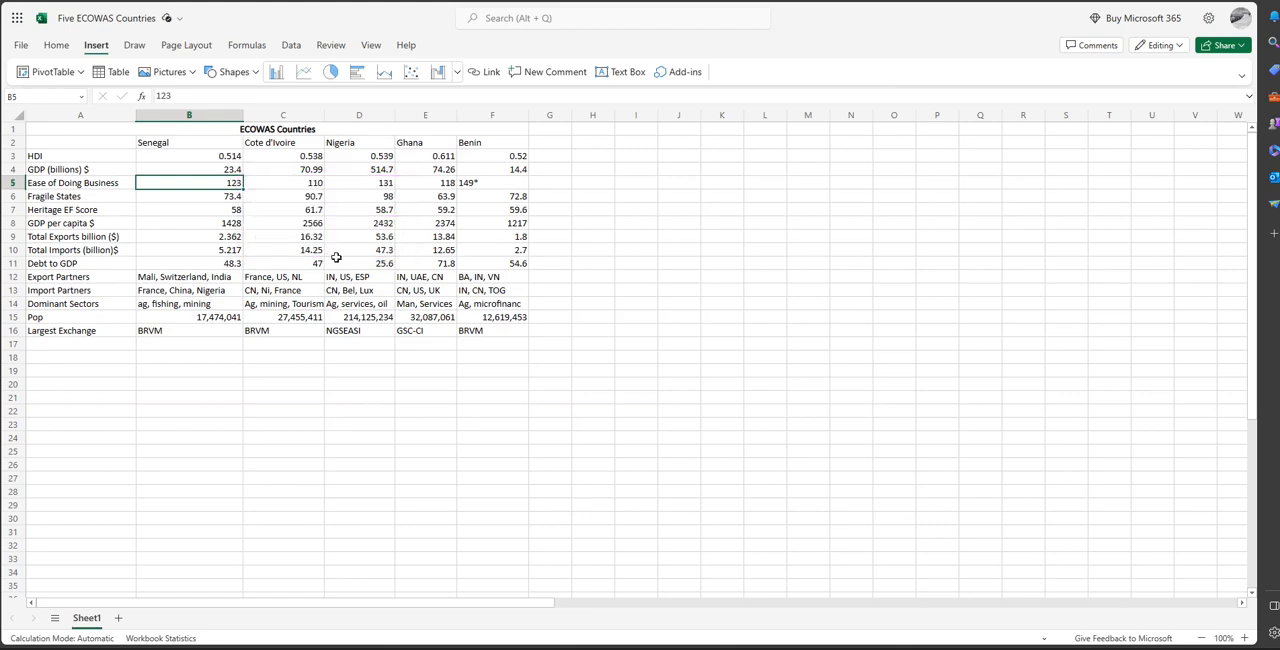
Insert a text box reading "Hello world", and delete the text box.
left_click(611, 78)
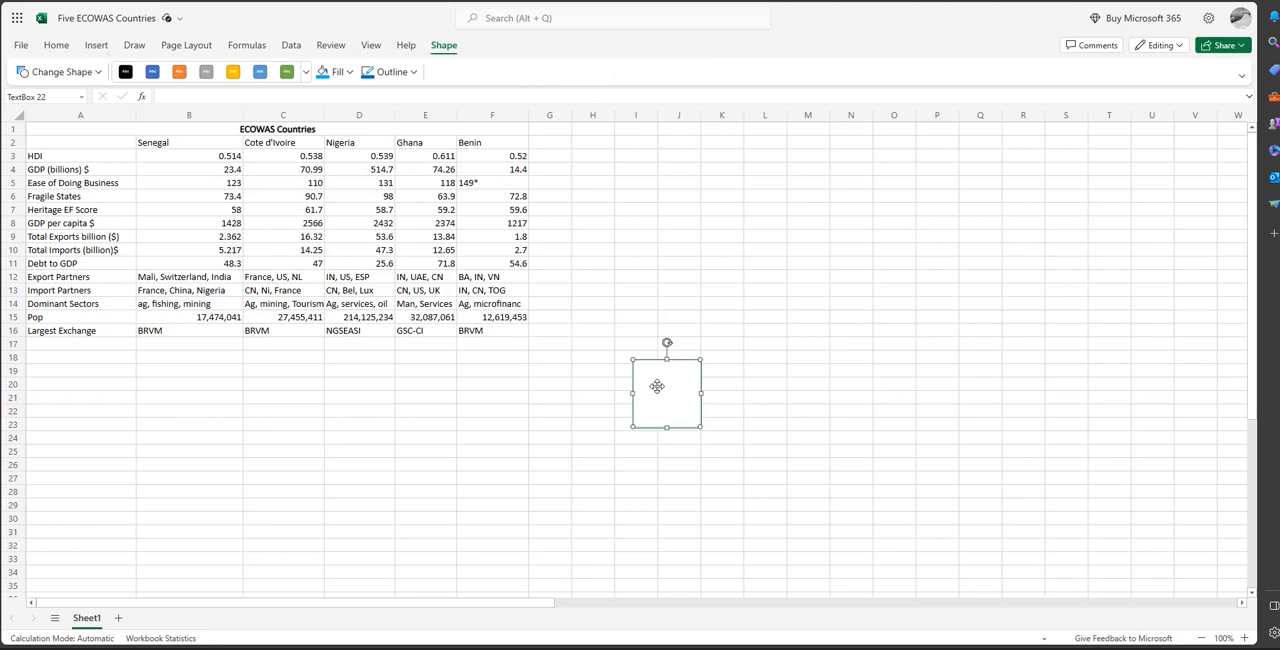
type("Hello world")
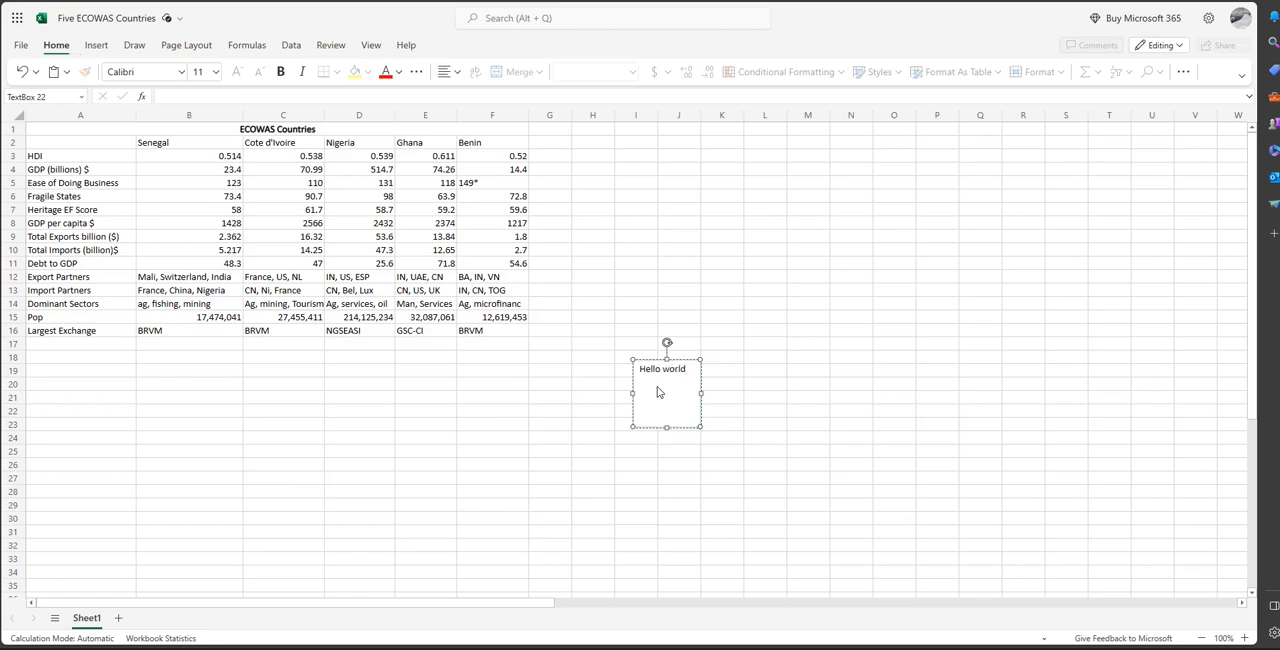
key("BackSpace")
key("BackSpace")
key("BackSpace")
key("BackSpace")
key("BackSpace")
key("BackSpace")
key("BackSpace")
key("BackSpace")
key("BackSpace")
key("Delete")
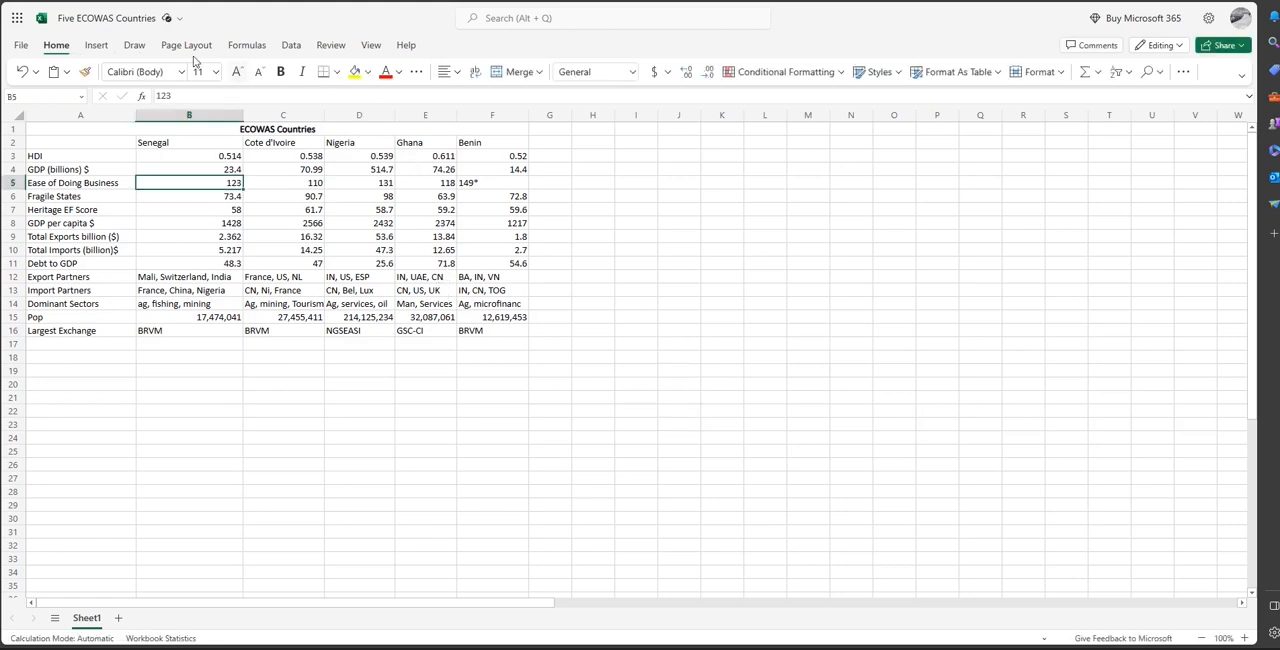
View the account's installed Office Add-ins, and close the dialog.
left_click(97, 44)
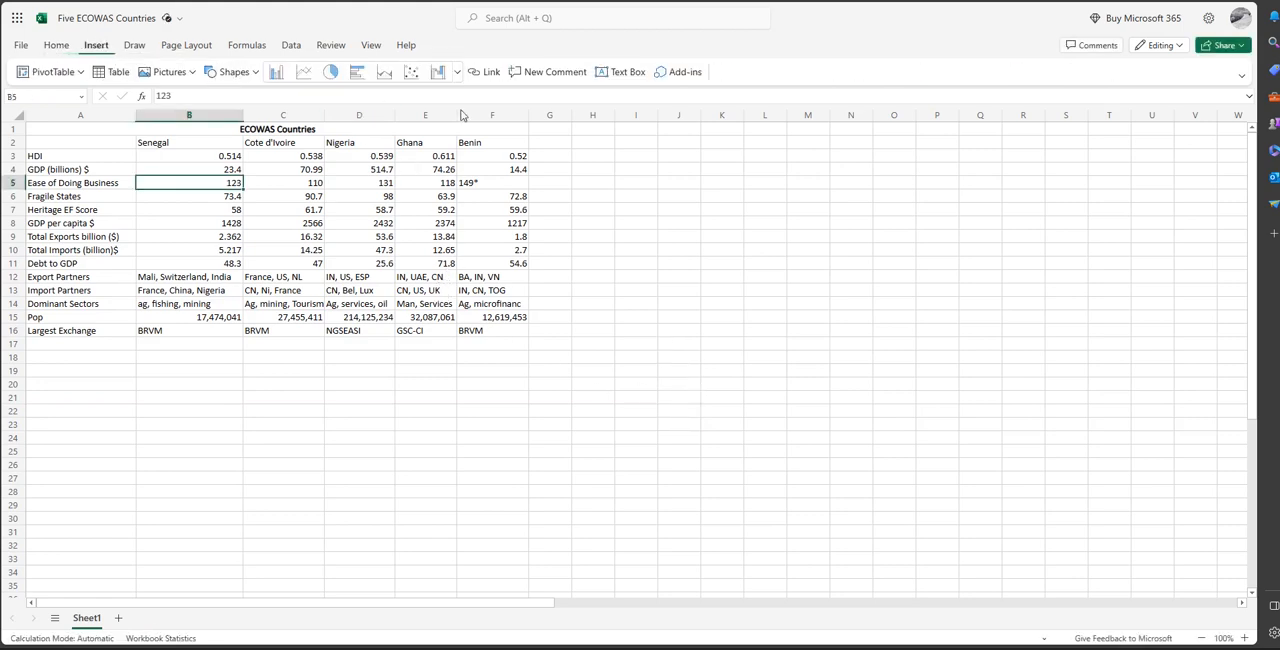
left_click(680, 73)
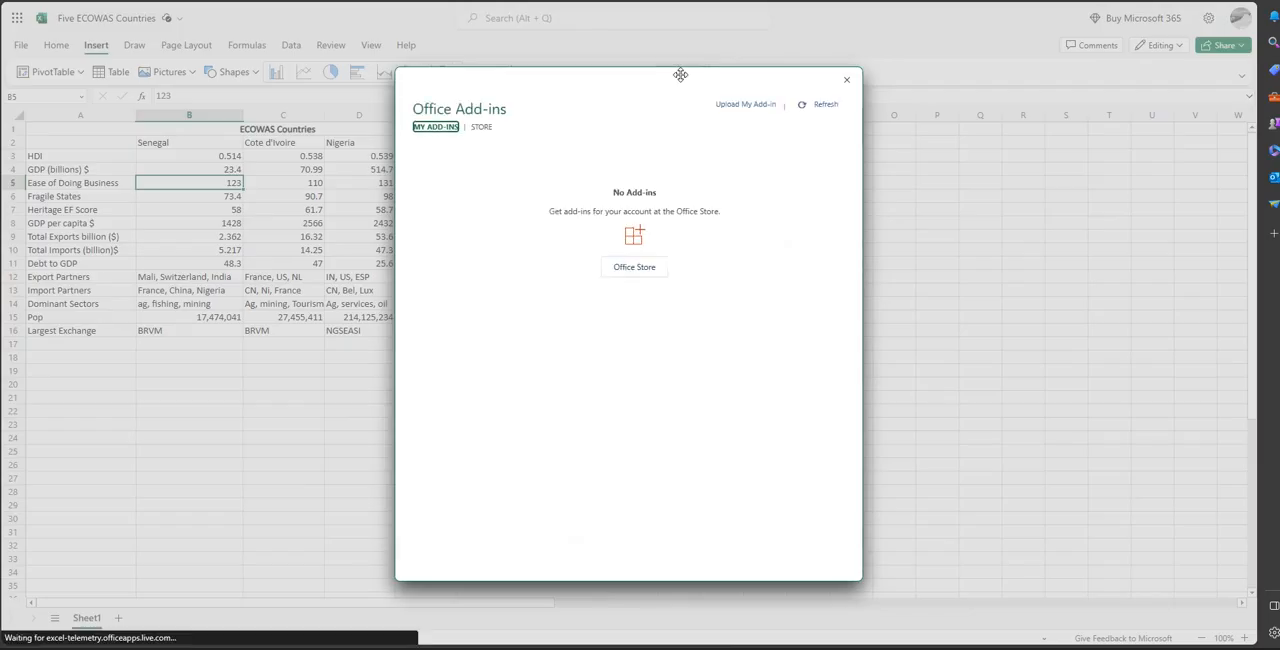
left_click(845, 81)
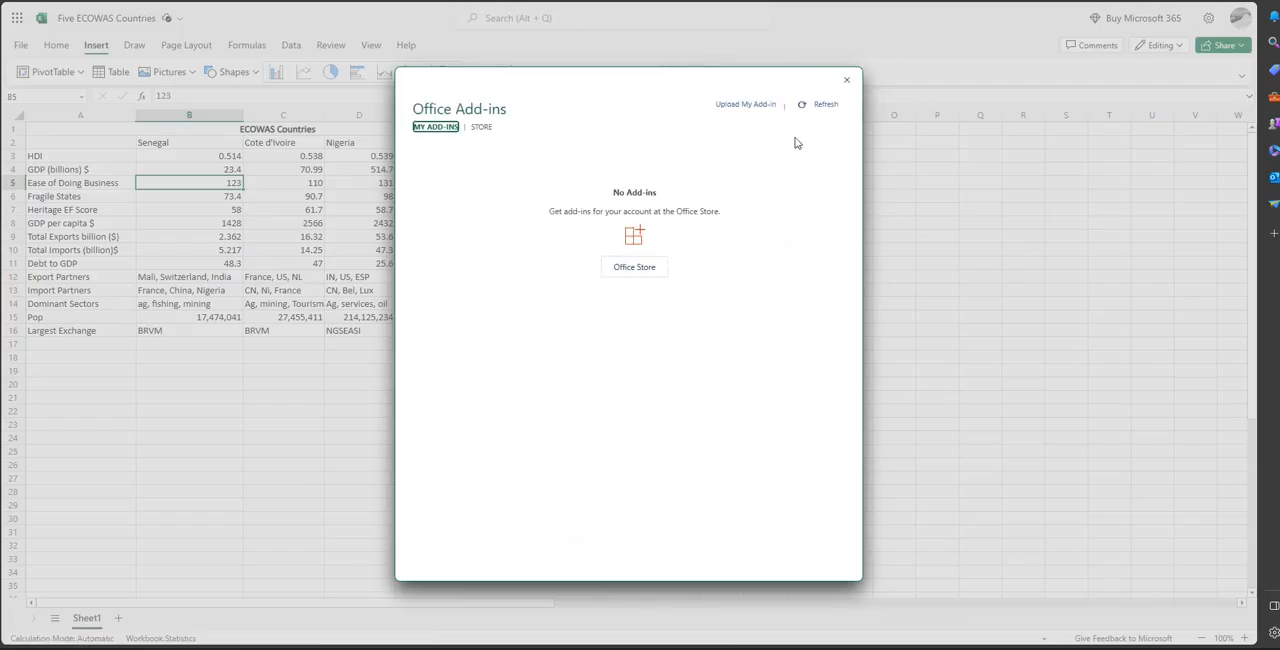
left_click(846, 80)
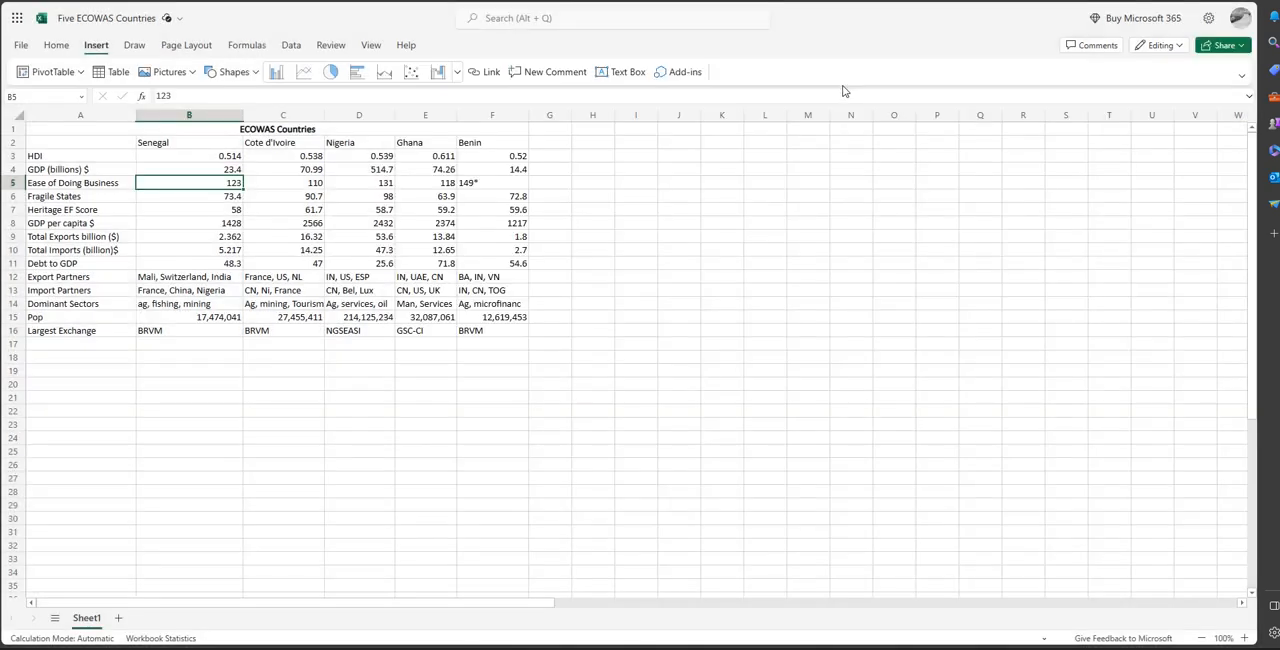